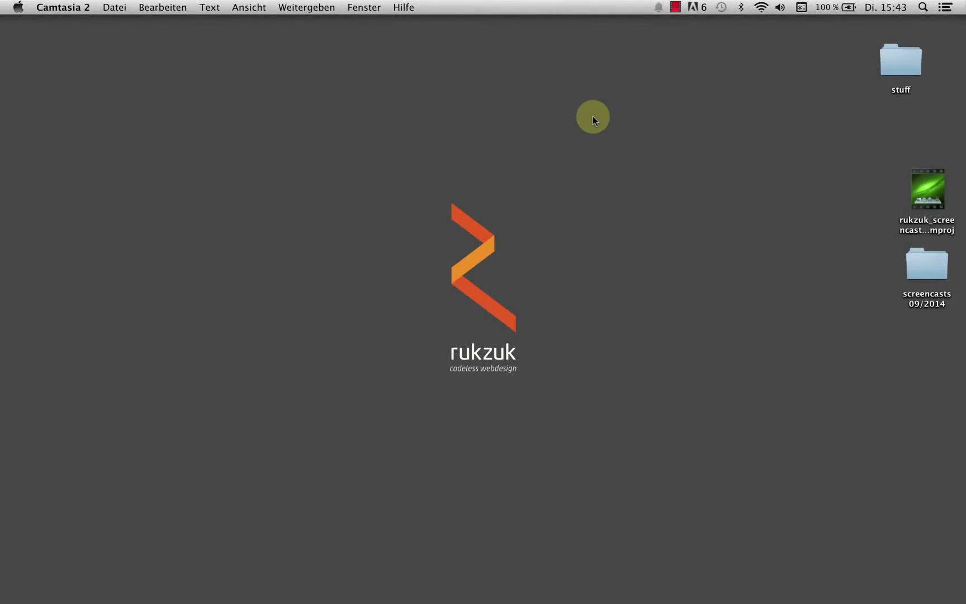
# Launch Chrome and load the rukzuk login page from the suggested address
pyautogui.moveTo(358, 597)
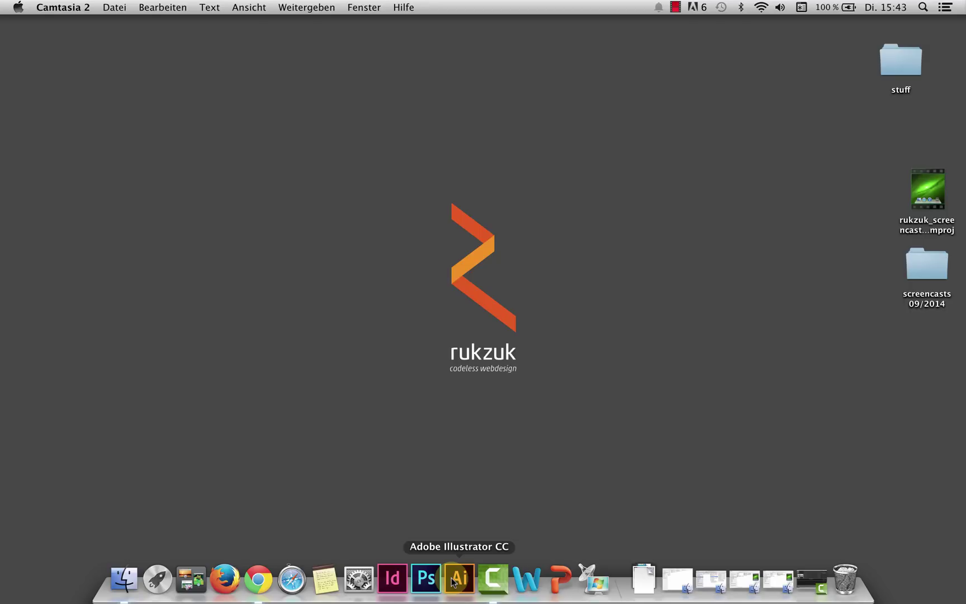
pyautogui.click(262, 583)
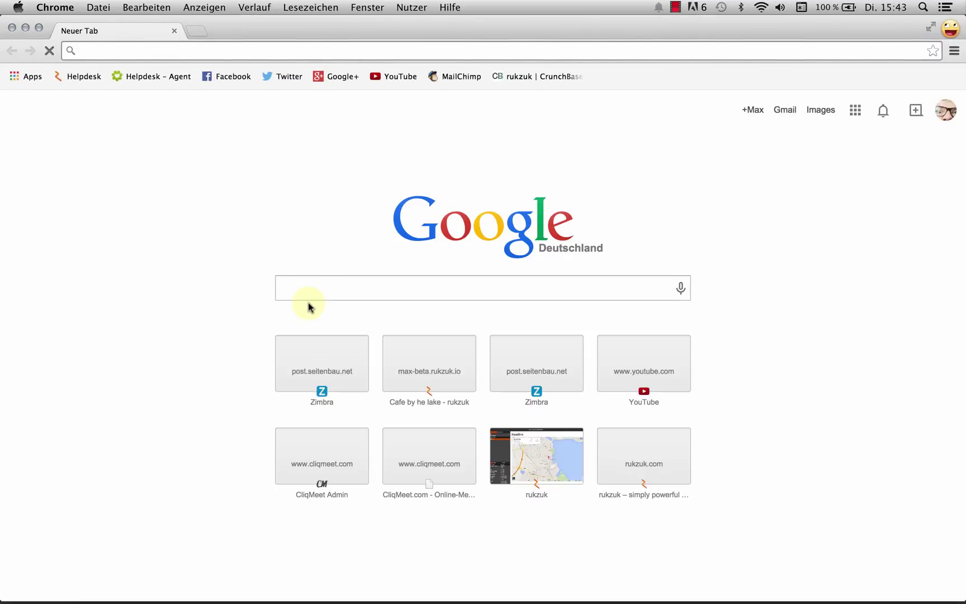
pyautogui.write('max')
pyautogui.press('Right')
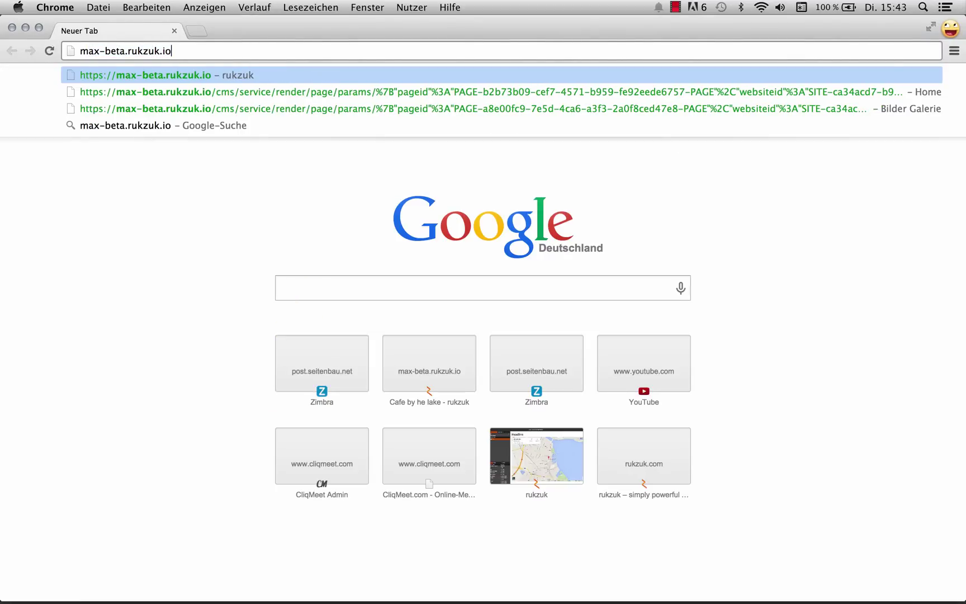
pyautogui.press('Return')
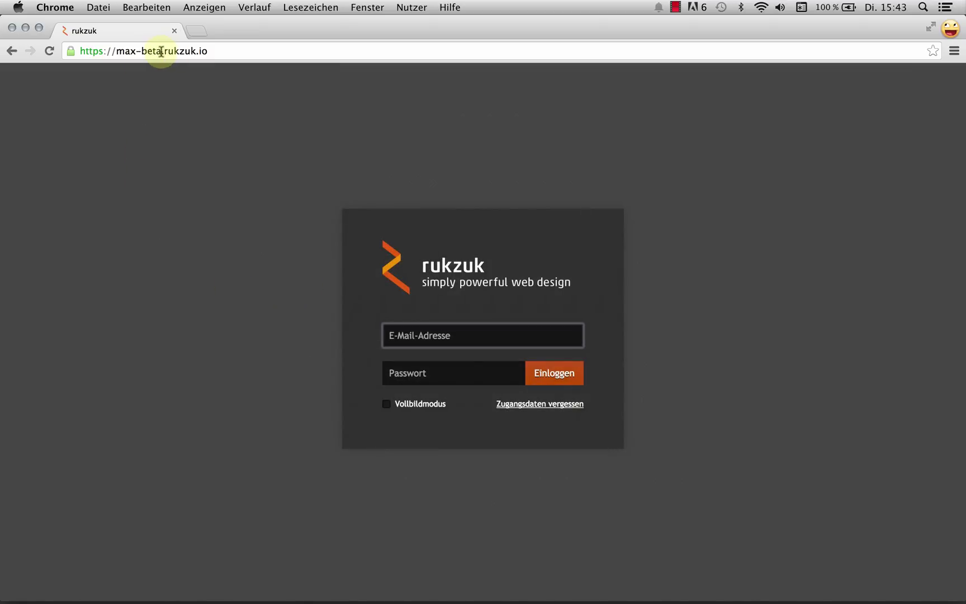
pyautogui.moveTo(162, 51); pyautogui.dragTo(222, 49)
pyautogui.moveTo(162, 51); pyautogui.dragTo(119, 51)
pyautogui.click(130, 51)
# Sign in with the saved login e-mail address and the account password
pyautogui.click(408, 333)
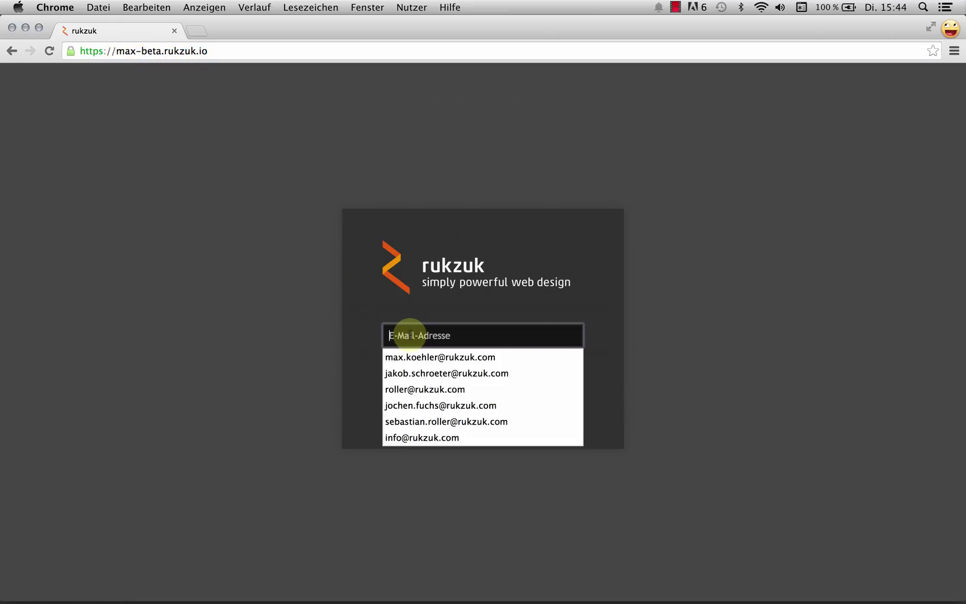
pyautogui.write('max')
pyautogui.press('Down')
pyautogui.press('Return')
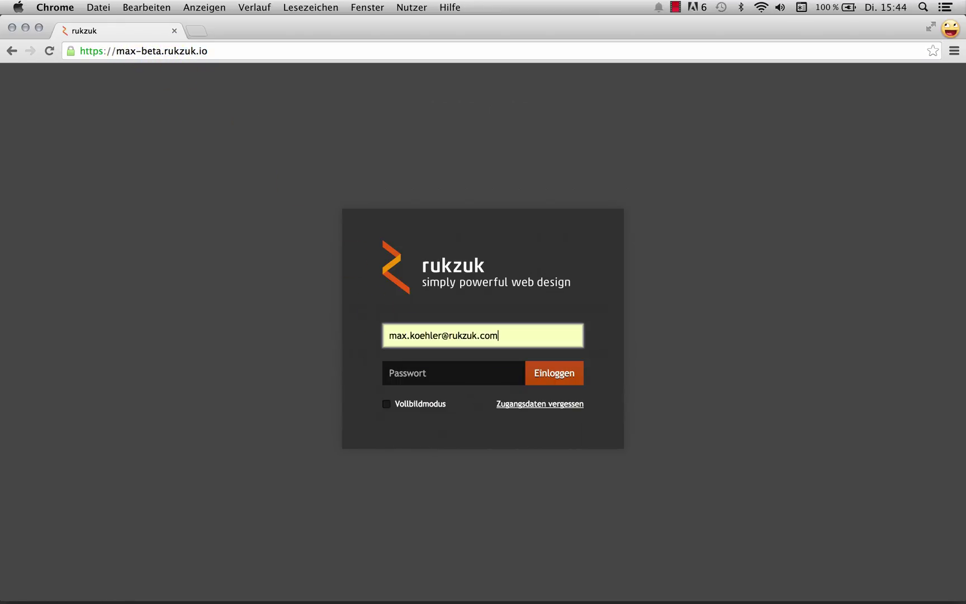
pyautogui.click(453, 372)
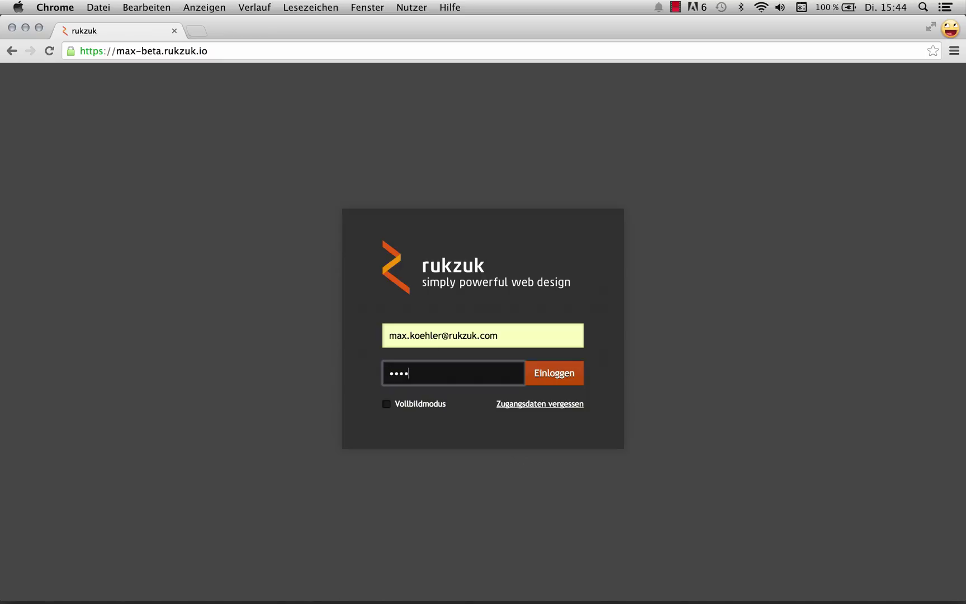
pyautogui.press('Return')
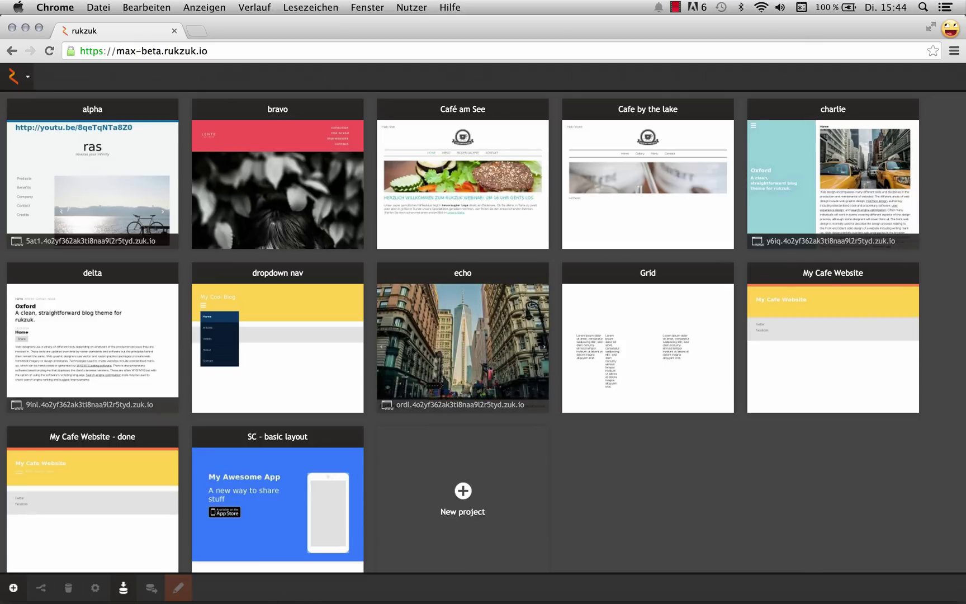
pyautogui.scroll(-1, 537, 434)
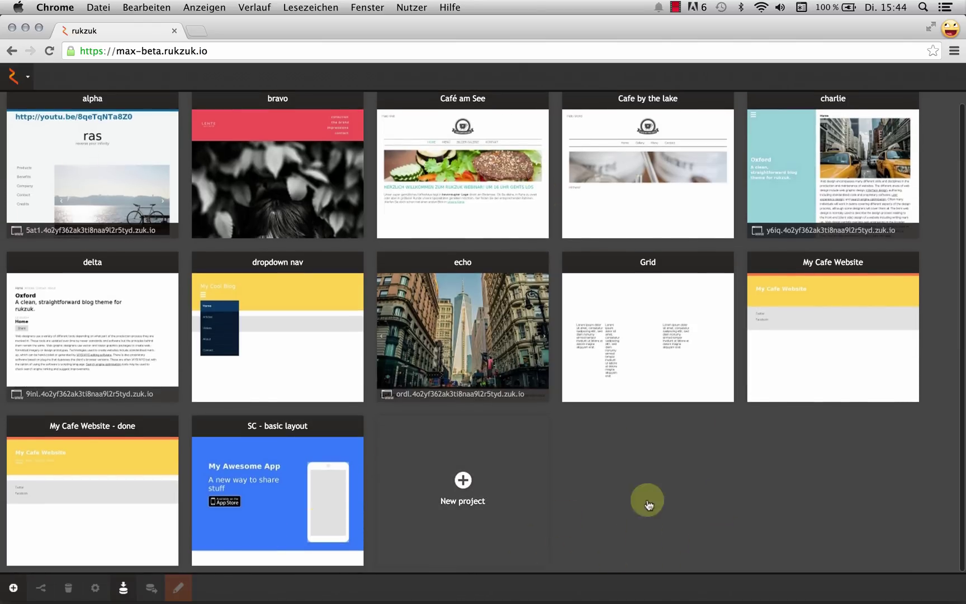
pyautogui.click(464, 528)
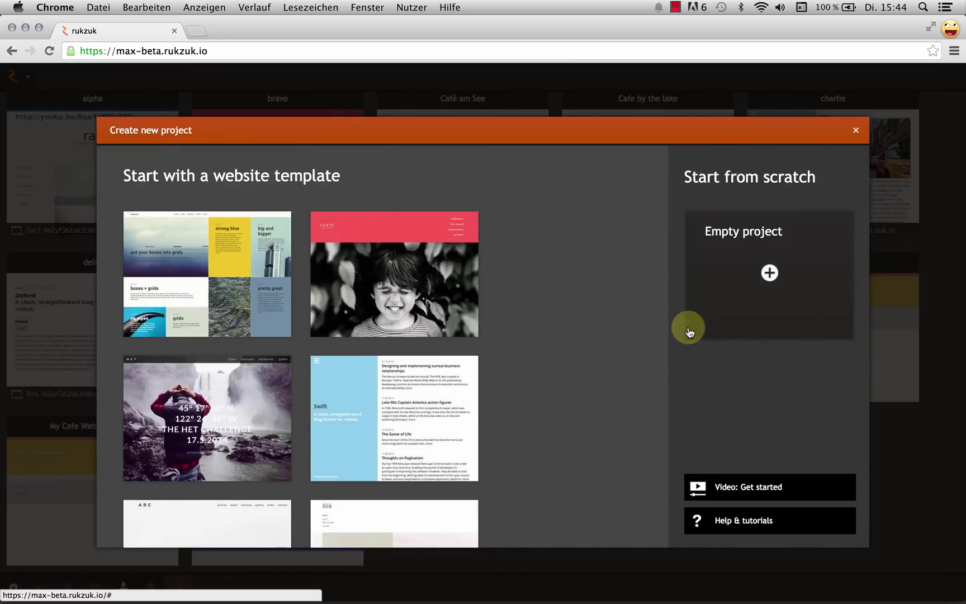
pyautogui.click(856, 130)
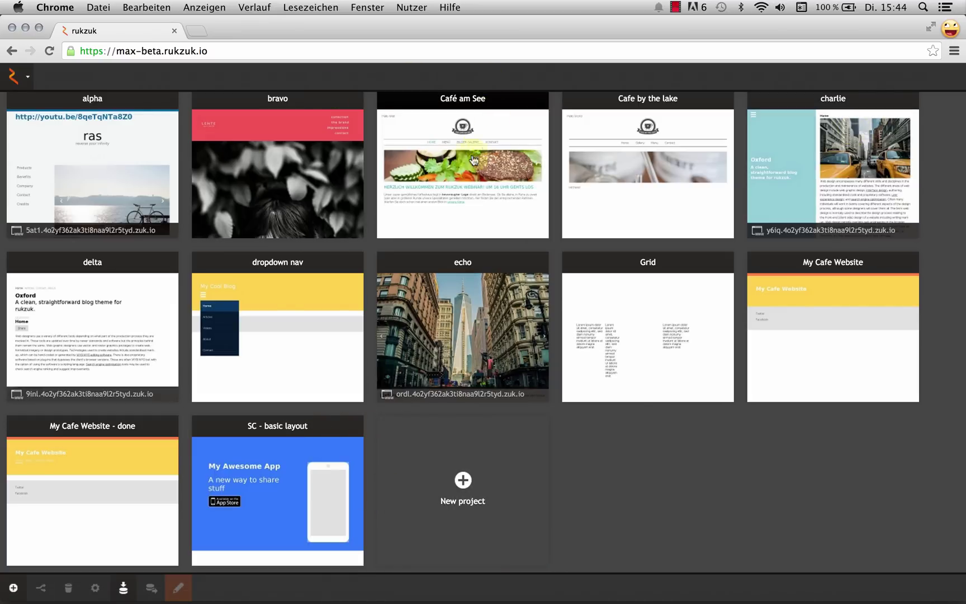
pyautogui.click(472, 193)
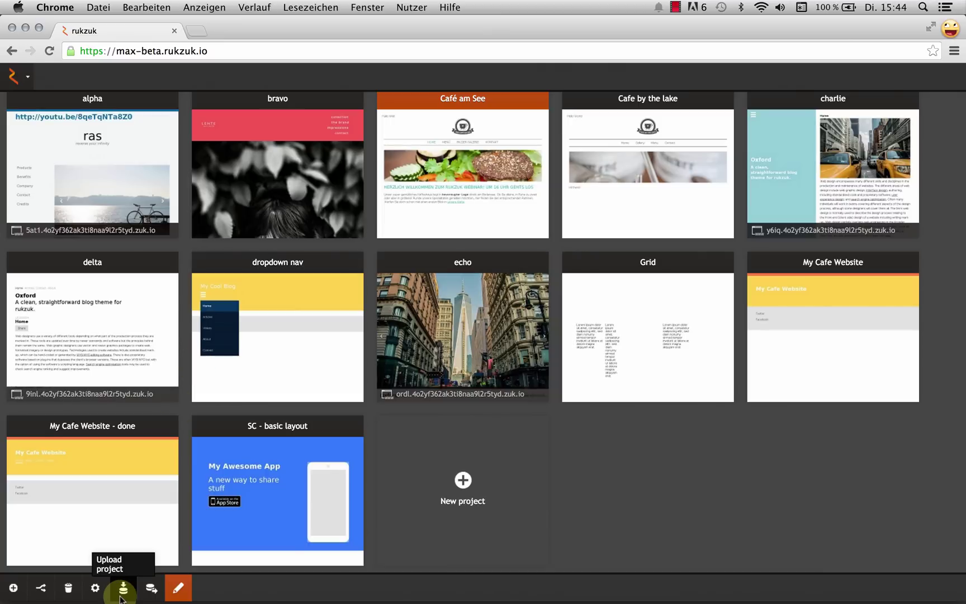
# Rename the 'Cafe by the lake' project to 'Cafe by the Lake'
pyautogui.click(665, 165)
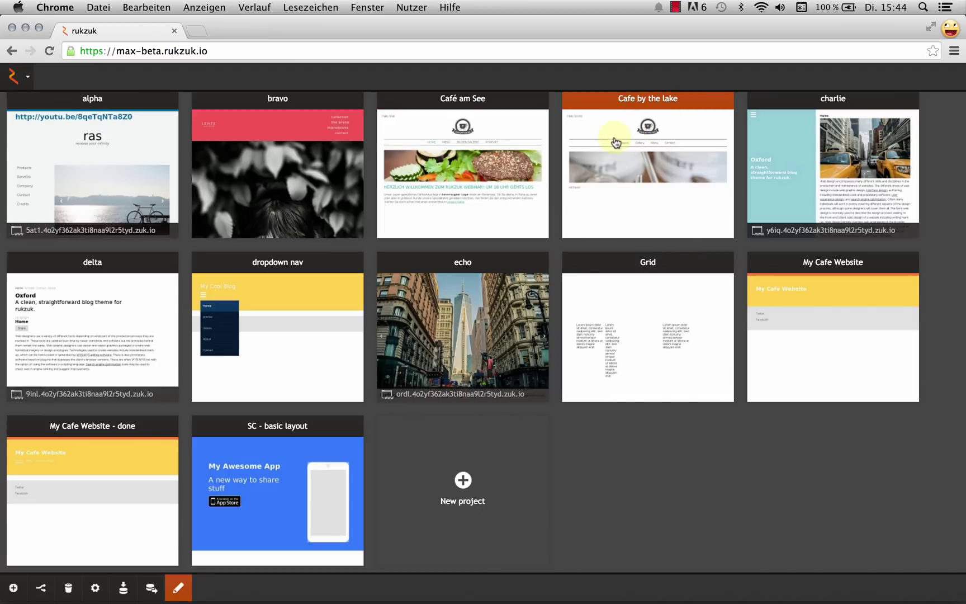
pyautogui.rightClick(593, 154)
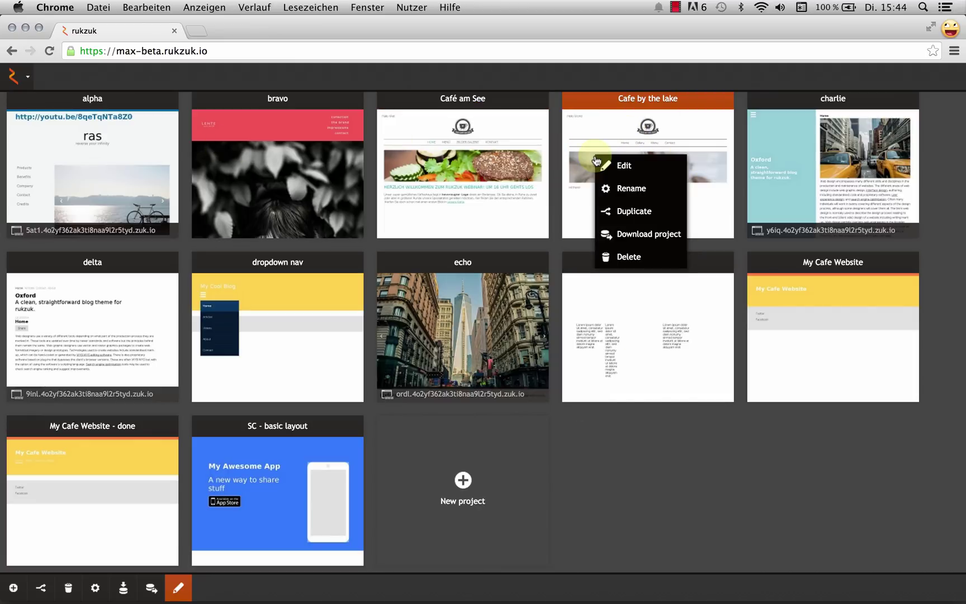
pyautogui.click(626, 200)
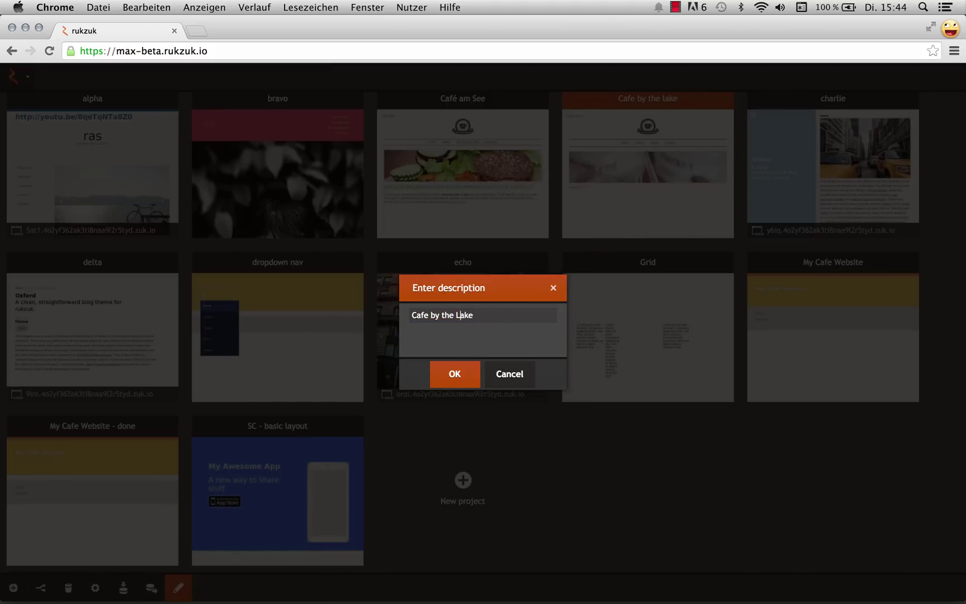
pyautogui.click(445, 373)
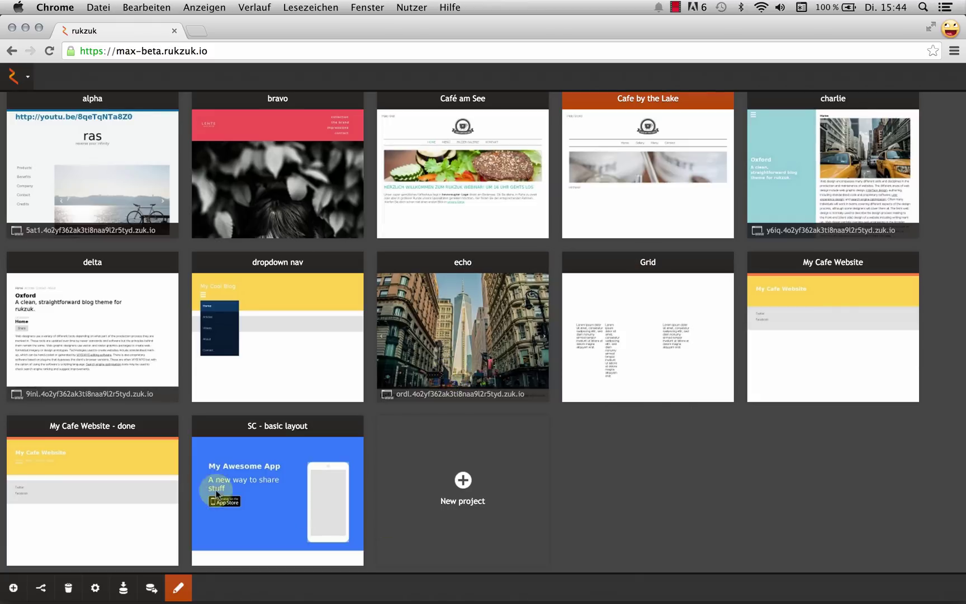
# Open the Cafe by the Lake project in the editor
pyautogui.click(516, 216)
pyautogui.click(627, 200)
pyautogui.doubleClick(636, 158)
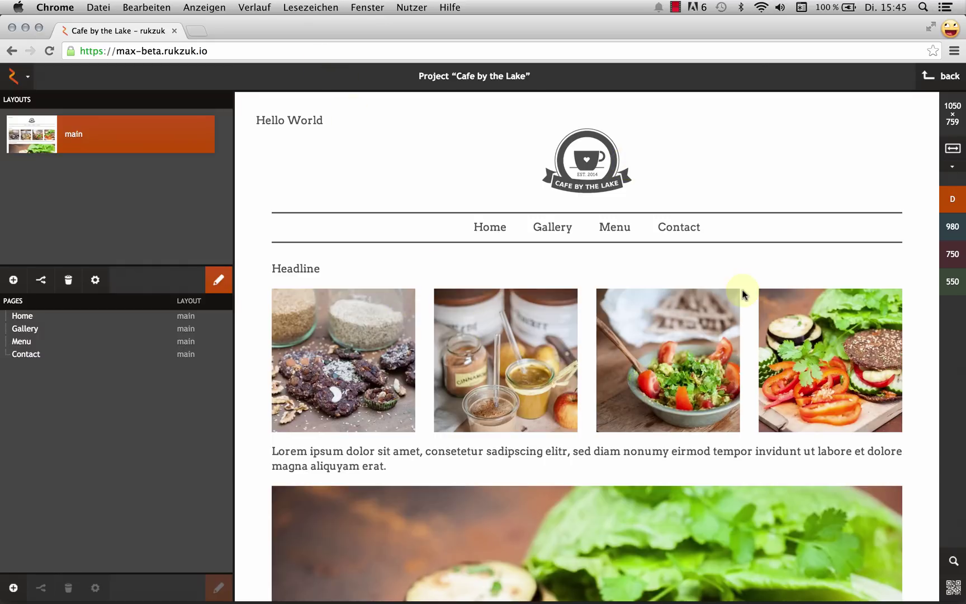
pyautogui.click(28, 84)
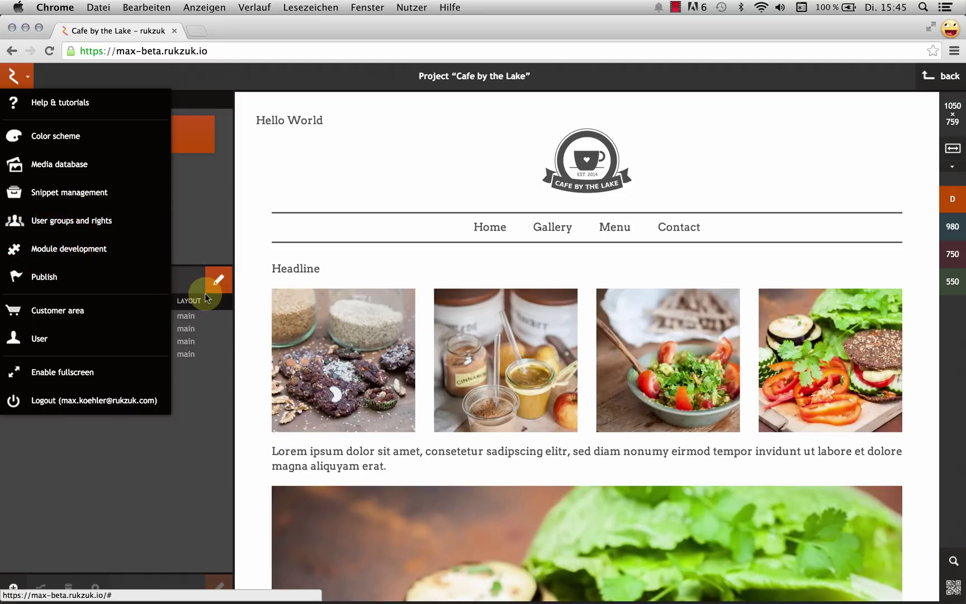
# Close the main menu and show the Gallery page in the preview
pyautogui.click(15, 77)
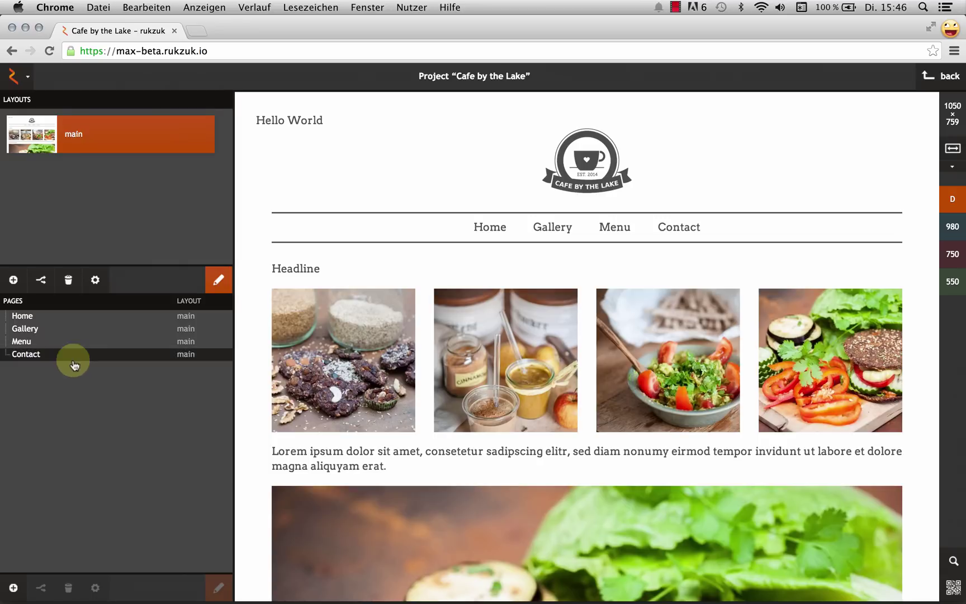
pyautogui.click(92, 329)
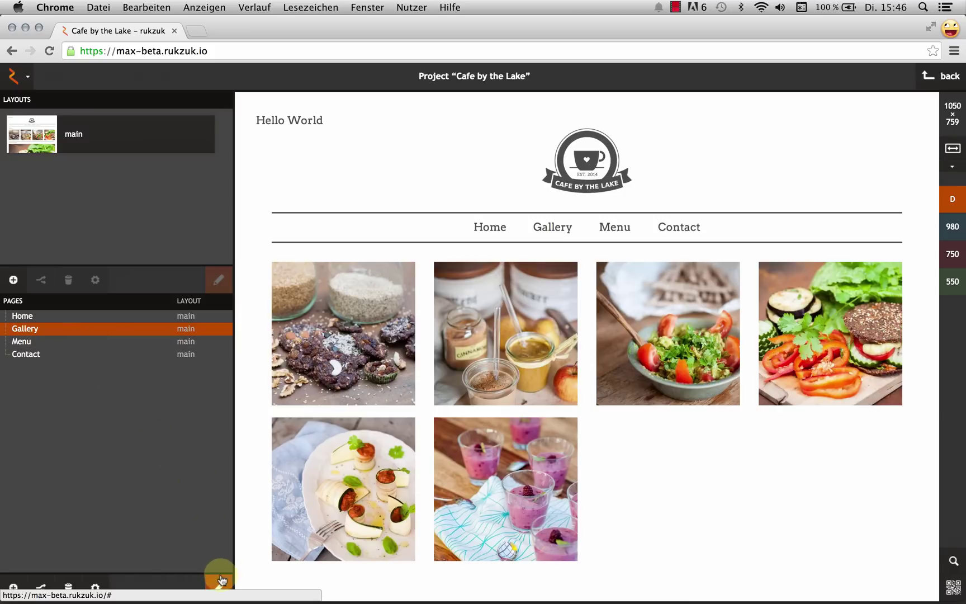
# Shuffle the Contact, Menu and Gallery pages, ending in the order Home, Gallery, Menu, Contact
pyautogui.click(75, 355)
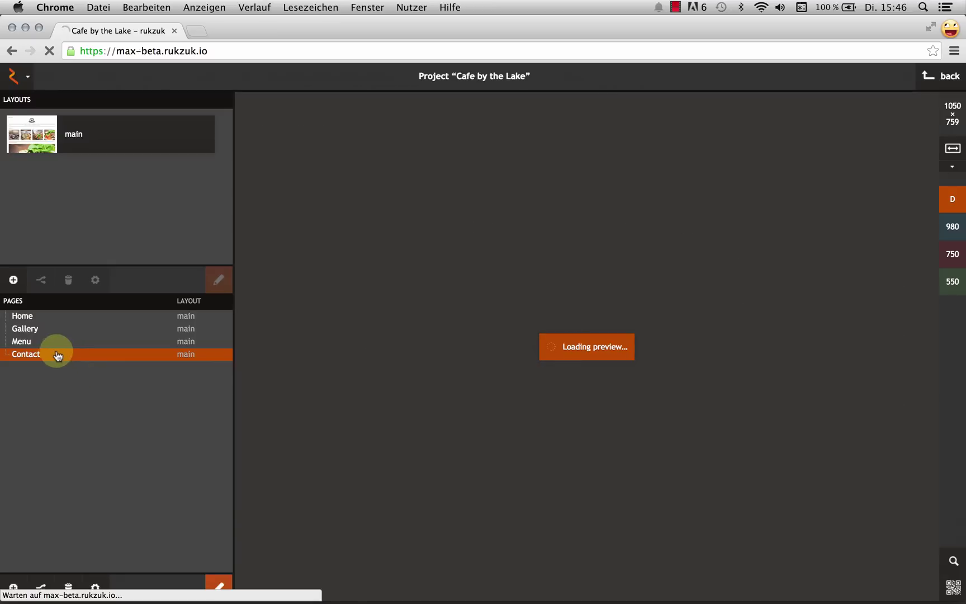
pyautogui.moveTo(50, 357)
pyautogui.mouseDown()
pyautogui.moveTo(63, 352)
pyautogui.moveTo(56, 364)
pyautogui.moveTo(43, 343)
pyautogui.moveTo(45, 362)
pyautogui.moveTo(42, 342)
pyautogui.mouseUp()
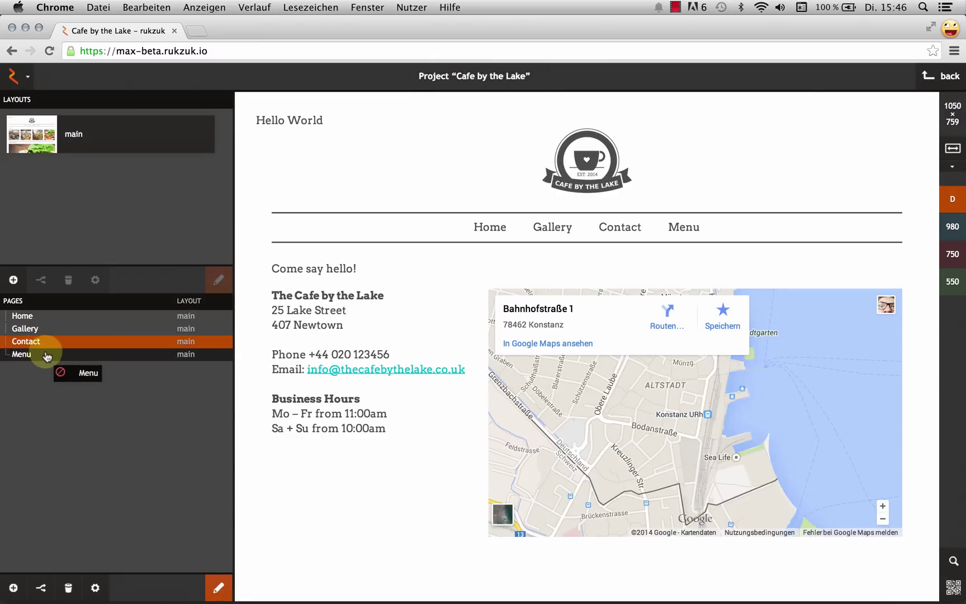
pyautogui.moveTo(47, 357)
pyautogui.mouseDown()
pyautogui.moveTo(36, 358)
pyautogui.moveTo(47, 328)
pyautogui.moveTo(65, 351)
pyautogui.moveTo(52, 360)
pyautogui.mouseUp()
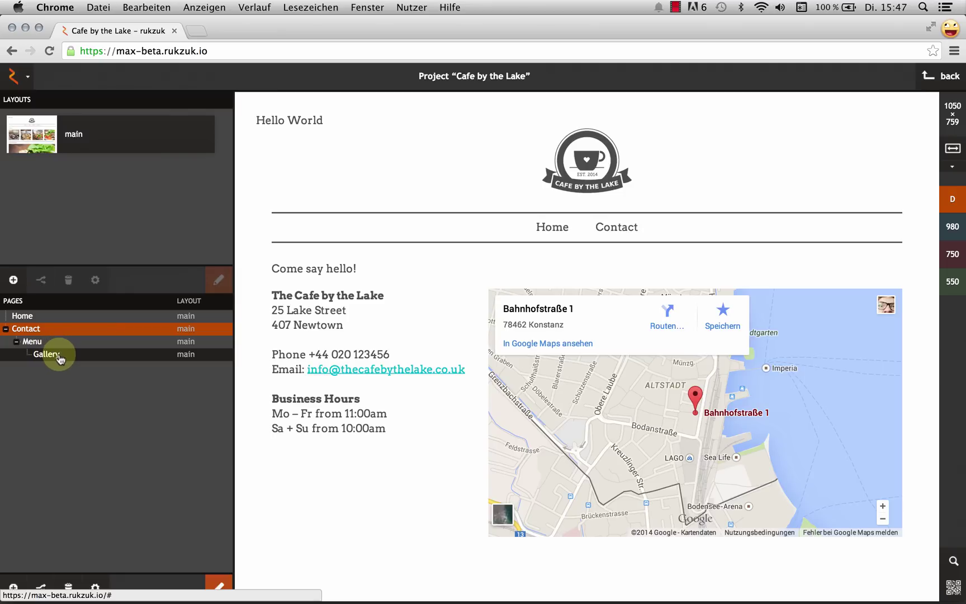
pyautogui.moveTo(58, 358)
pyautogui.mouseDown()
pyautogui.moveTo(56, 329)
pyautogui.moveTo(31, 355)
pyautogui.moveTo(45, 358)
pyautogui.moveTo(28, 339)
pyautogui.moveTo(47, 361)
pyautogui.mouseUp()
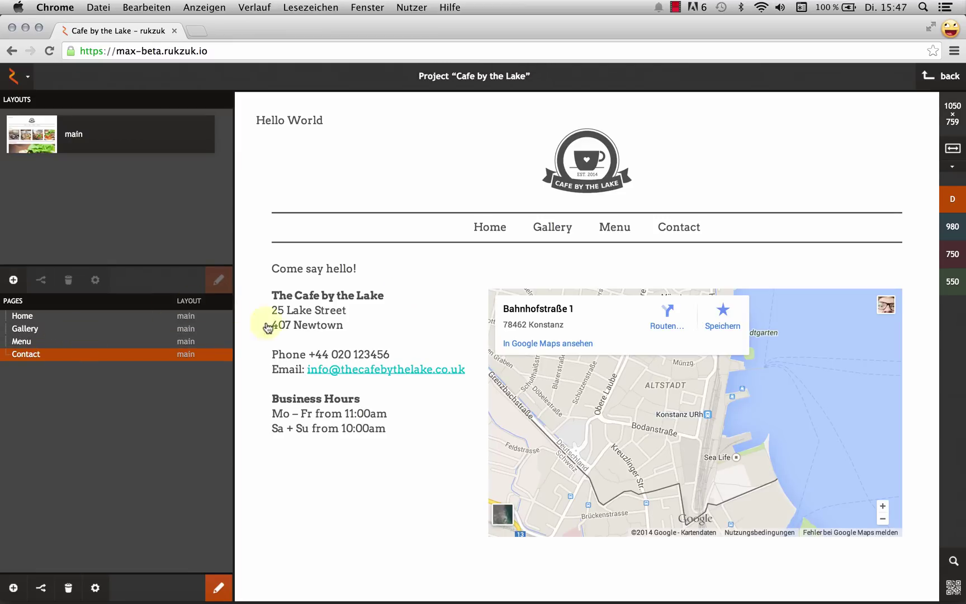
# Go to the Gallery page and step through the photos in the enlarged view
pyautogui.click(178, 315)
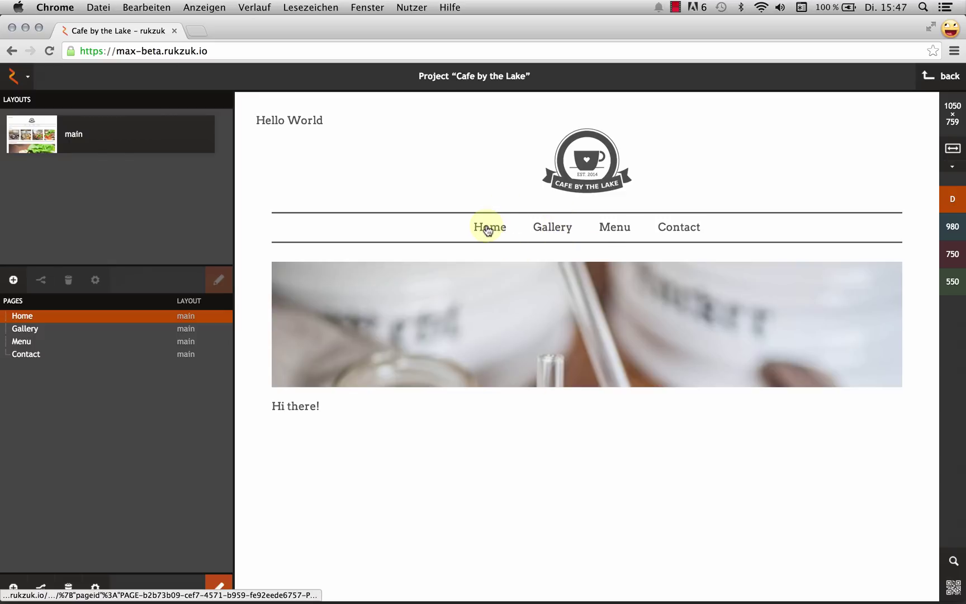
pyautogui.click(491, 226)
pyautogui.click(535, 226)
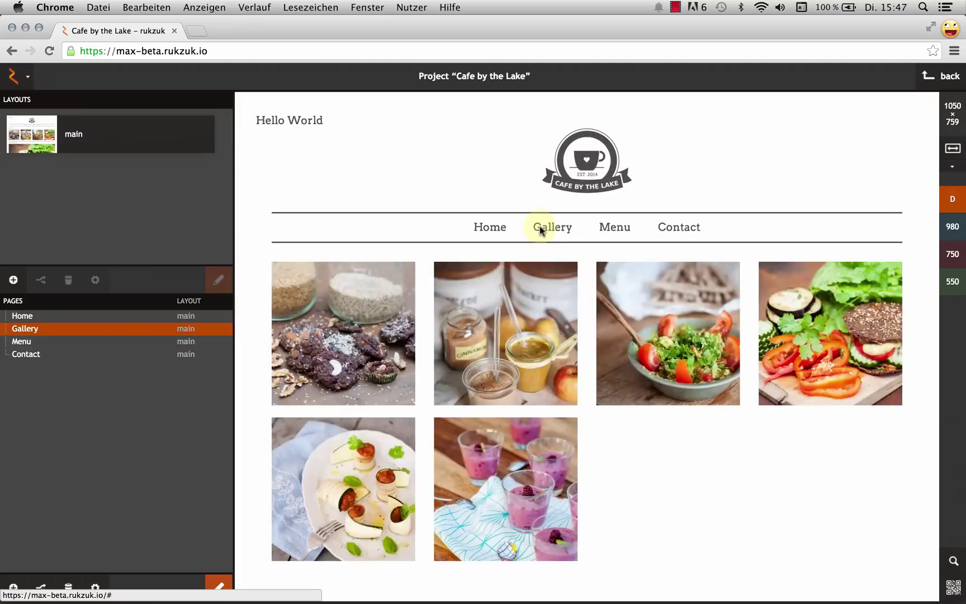
pyautogui.click(301, 328)
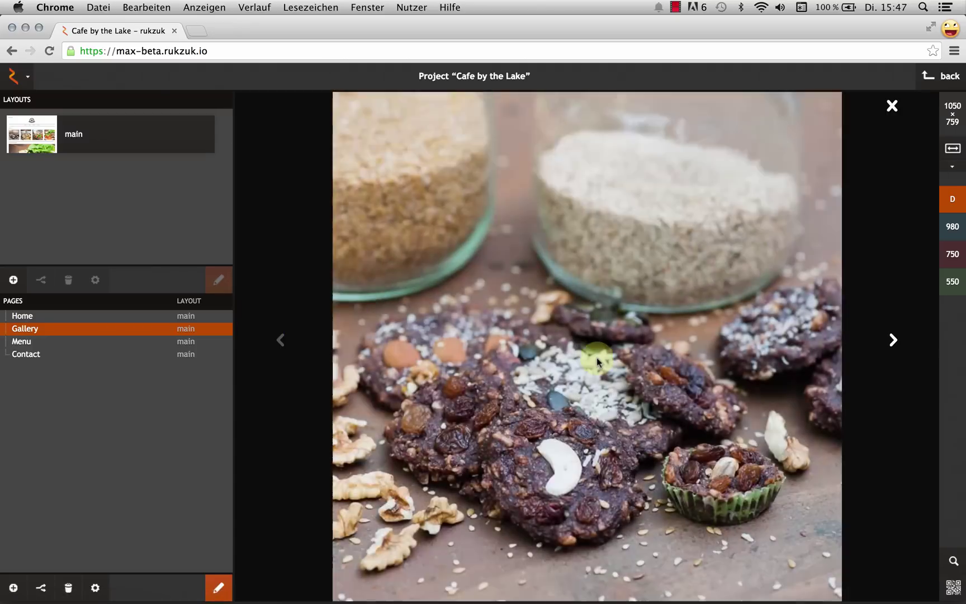
pyautogui.click(893, 342)
pyautogui.click(894, 343)
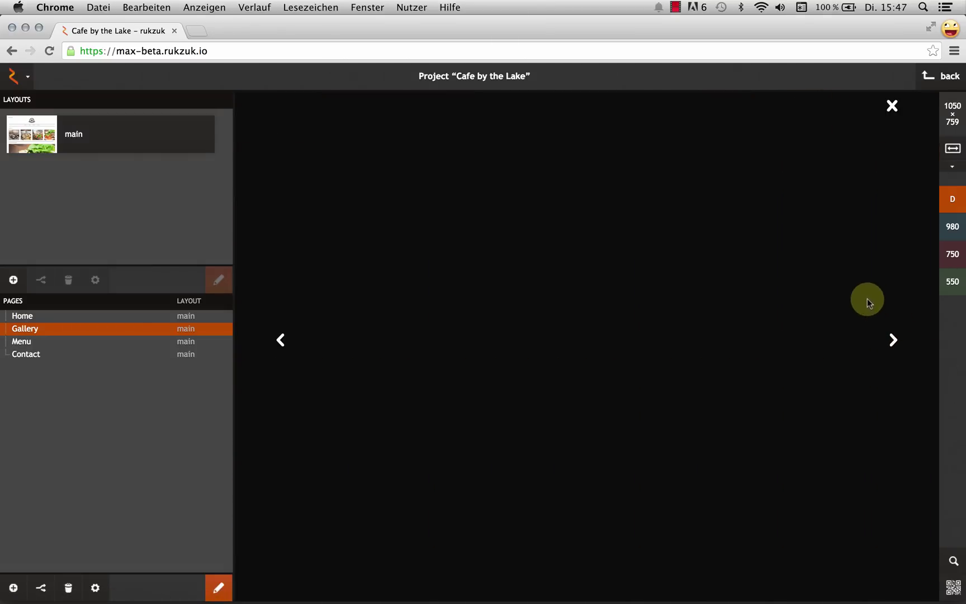
pyautogui.click(892, 107)
# Check the Contact page map, then return to the Home page preview
pyautogui.click(669, 230)
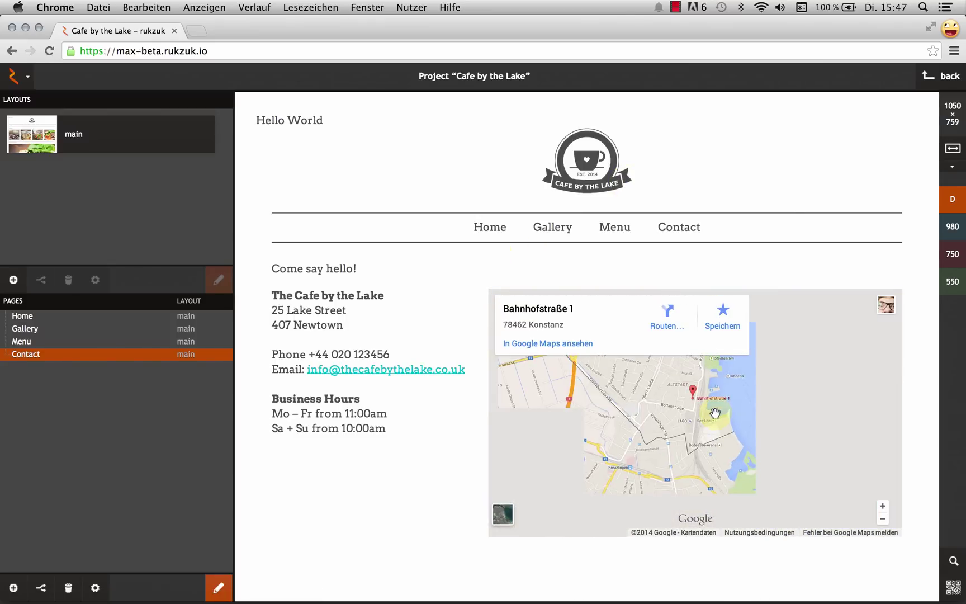
pyautogui.scroll(-2, 699, 411)
pyautogui.scroll(2, 694, 415)
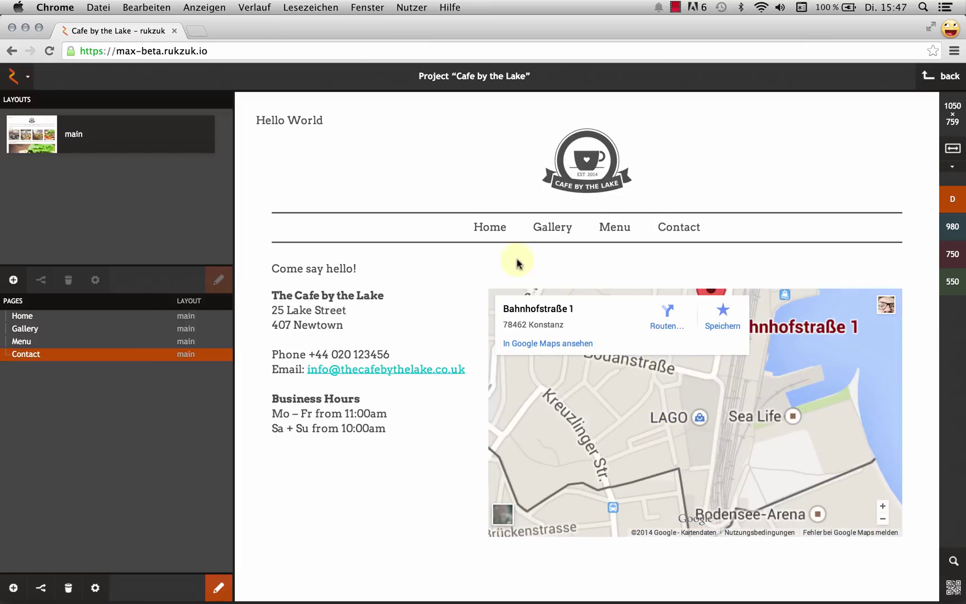
pyautogui.click(489, 227)
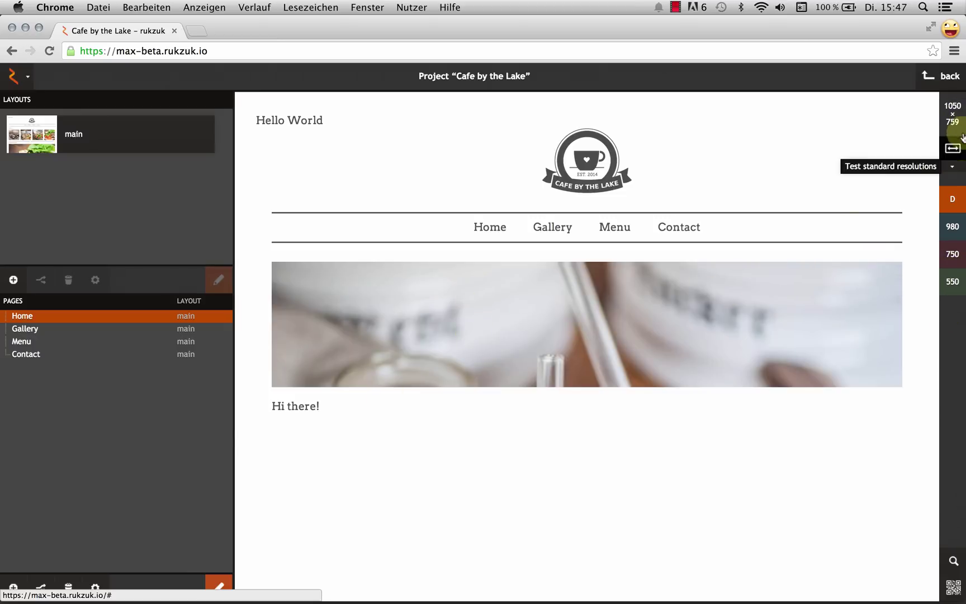
pyautogui.click(952, 252)
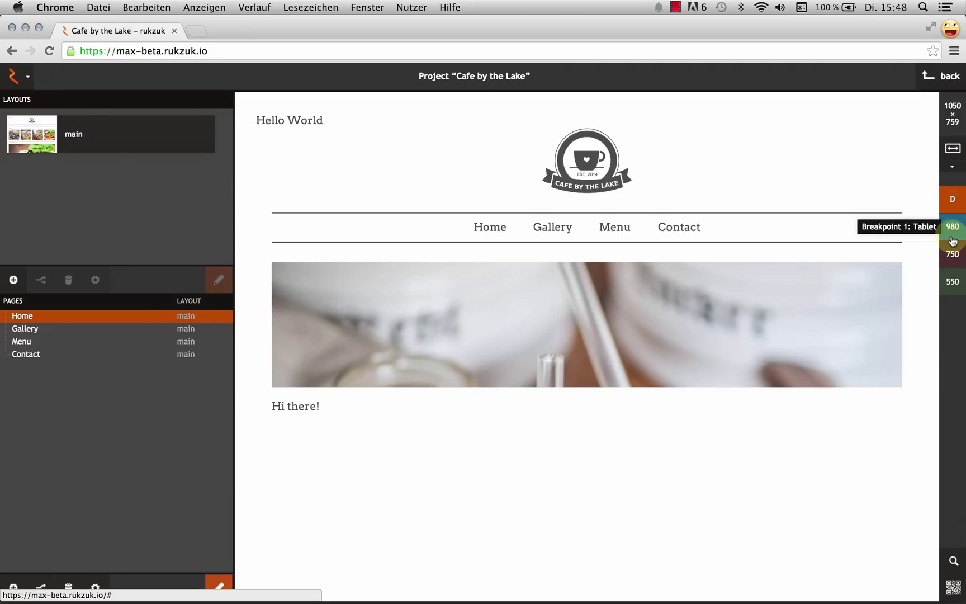
pyautogui.click(953, 235)
pyautogui.click(953, 252)
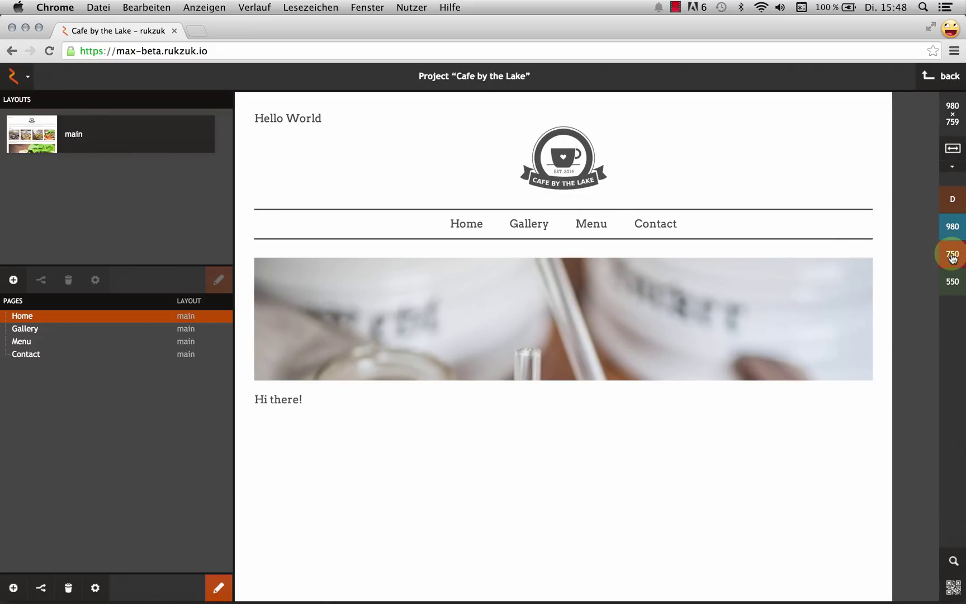
pyautogui.click(954, 284)
pyautogui.click(952, 226)
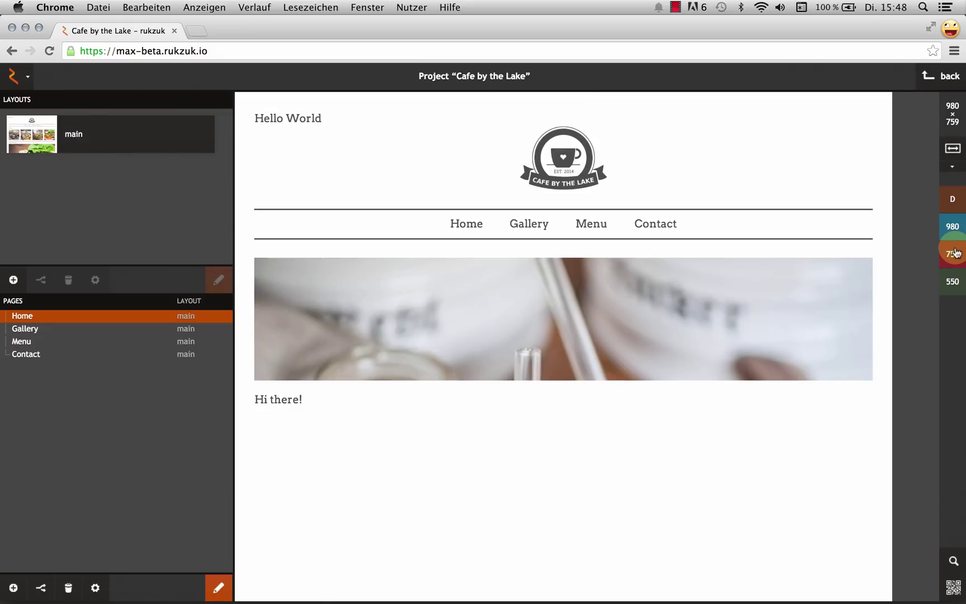
pyautogui.click(950, 294)
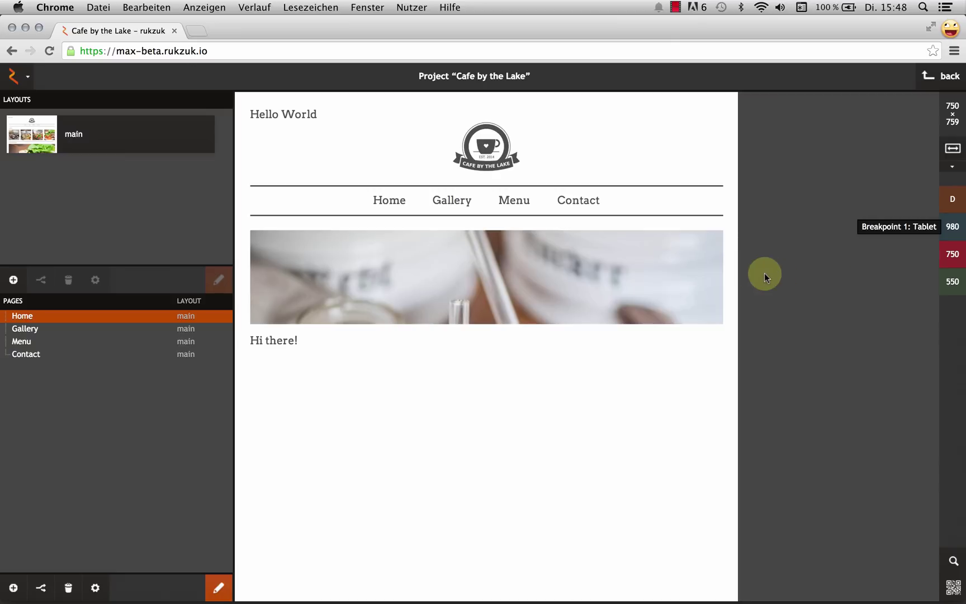
pyautogui.moveTo(738, 269)
pyautogui.mouseDown()
pyautogui.moveTo(619, 269)
pyautogui.moveTo(752, 258)
pyautogui.mouseUp()
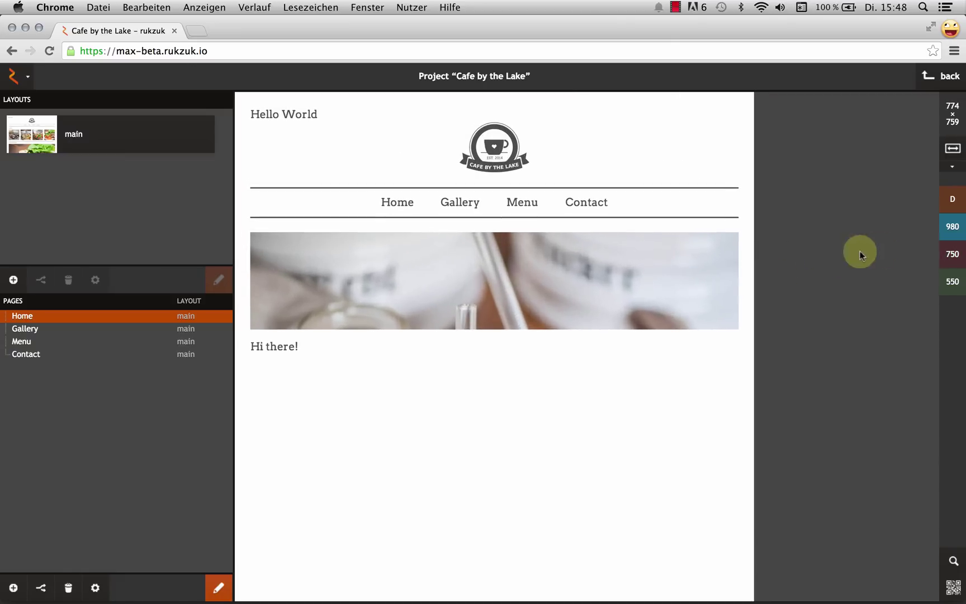
pyautogui.click(955, 275)
pyautogui.click(953, 255)
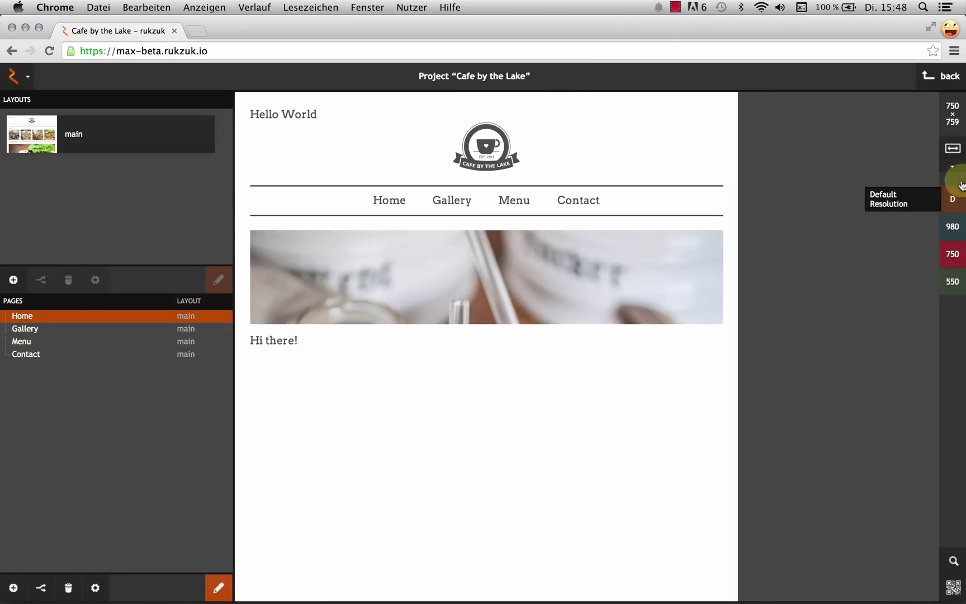
pyautogui.click(954, 151)
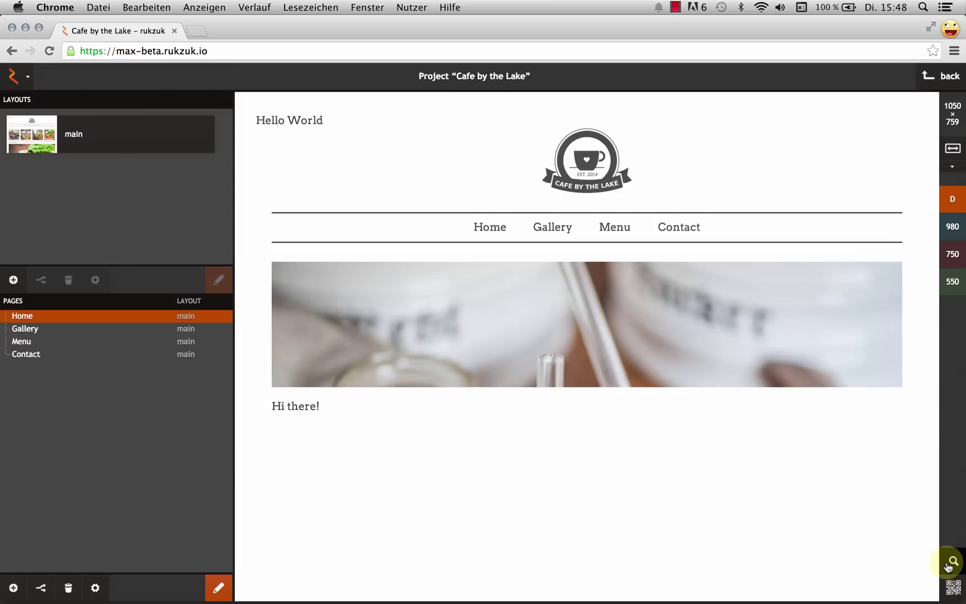
# Open the site preview in a new tab and view a gallery photo enlarged
pyautogui.click(951, 562)
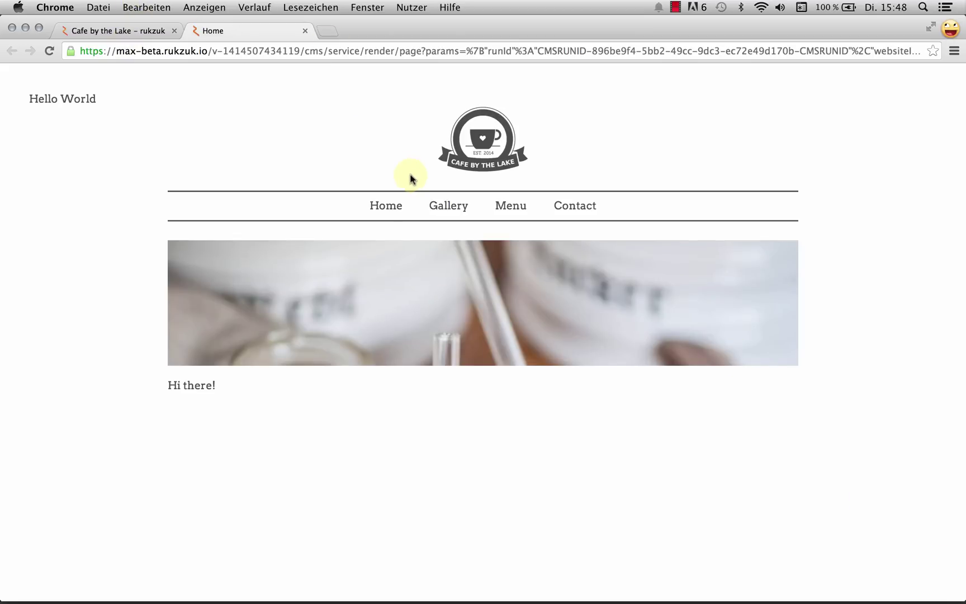
pyautogui.click(390, 207)
pyautogui.click(443, 206)
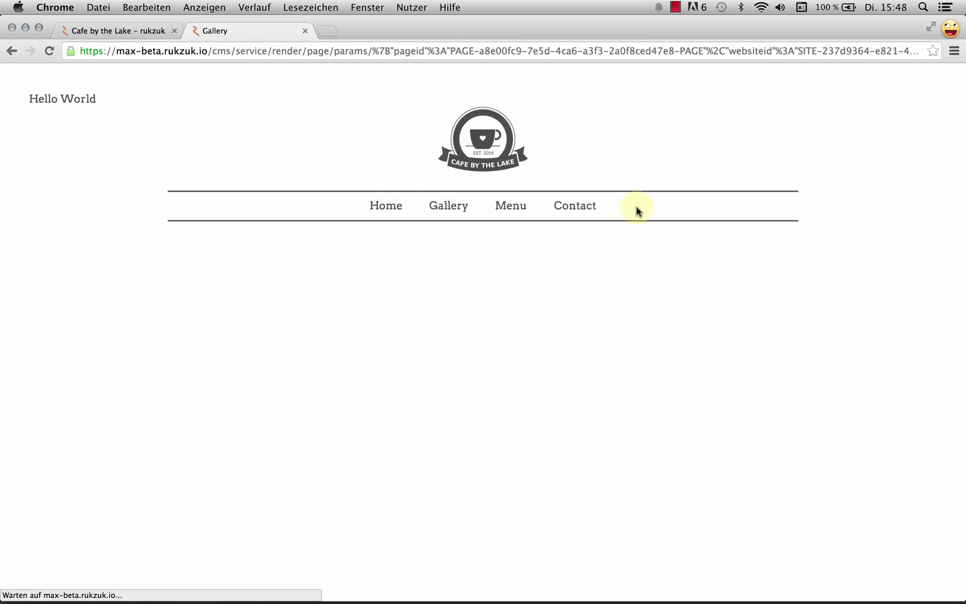
pyautogui.click(431, 335)
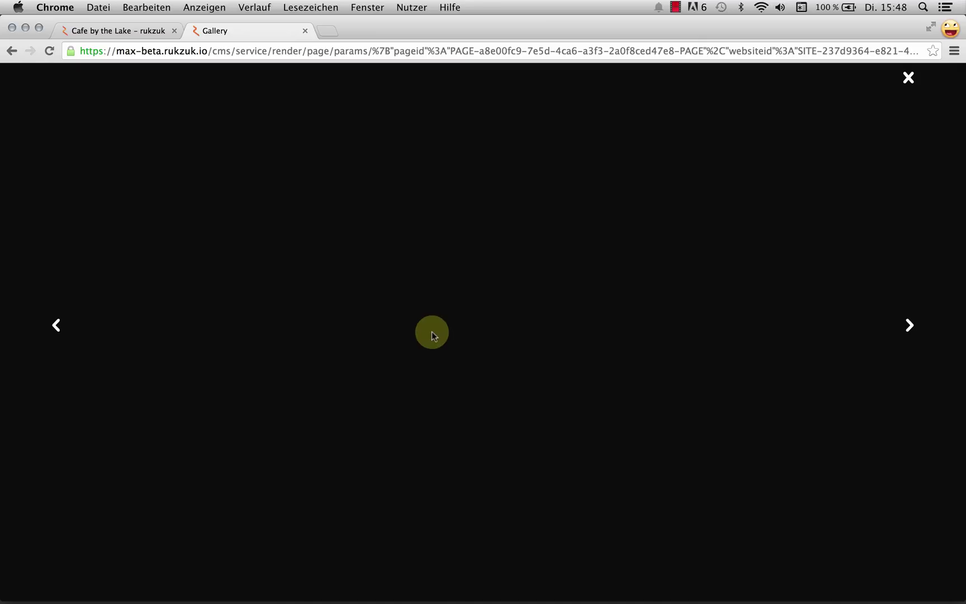
pyautogui.click(909, 77)
# Visit the Menu and Home pages in the preview, then return to the editor tab
pyautogui.click(510, 208)
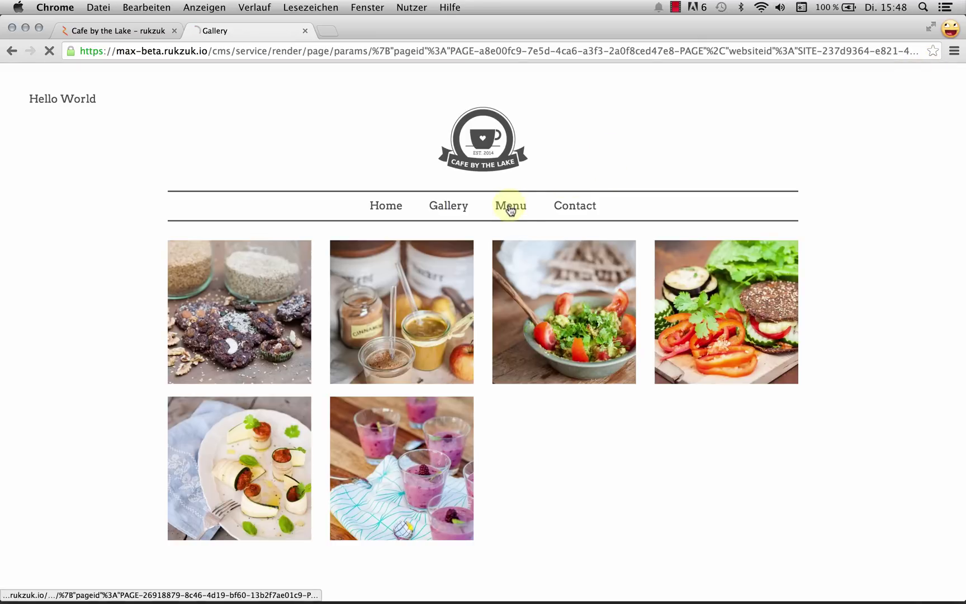
pyautogui.click(372, 208)
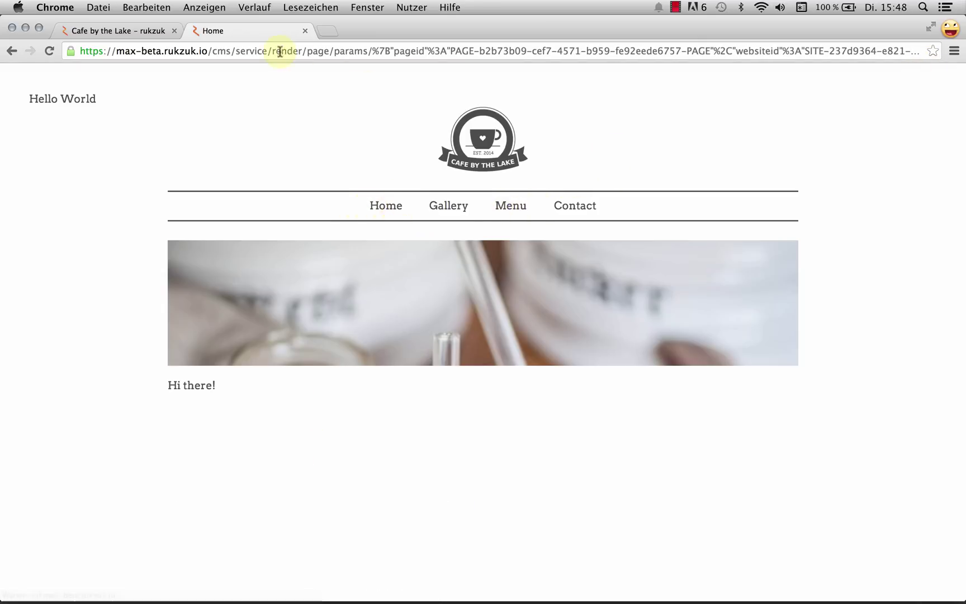
pyautogui.click(179, 51)
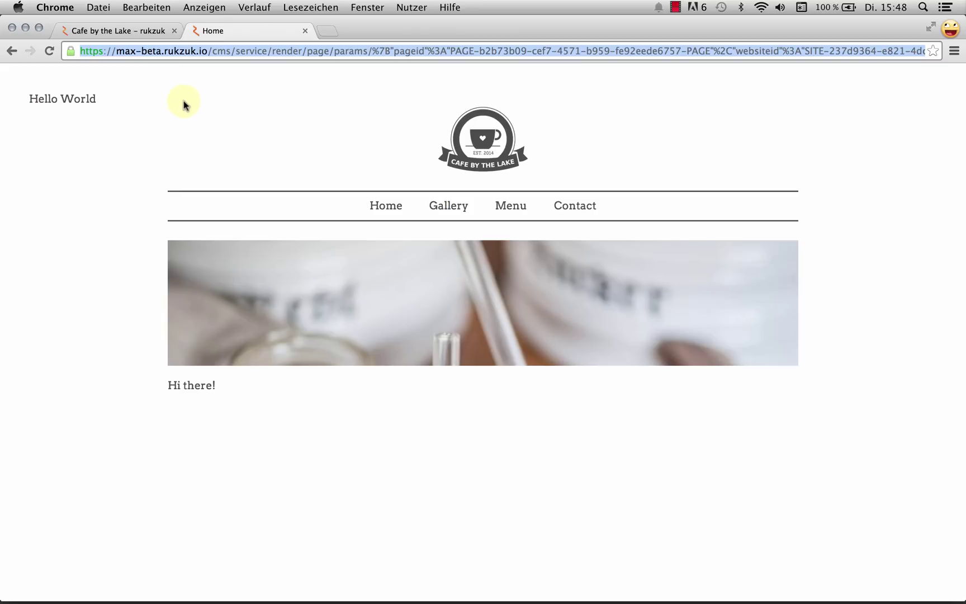
pyautogui.click(212, 52)
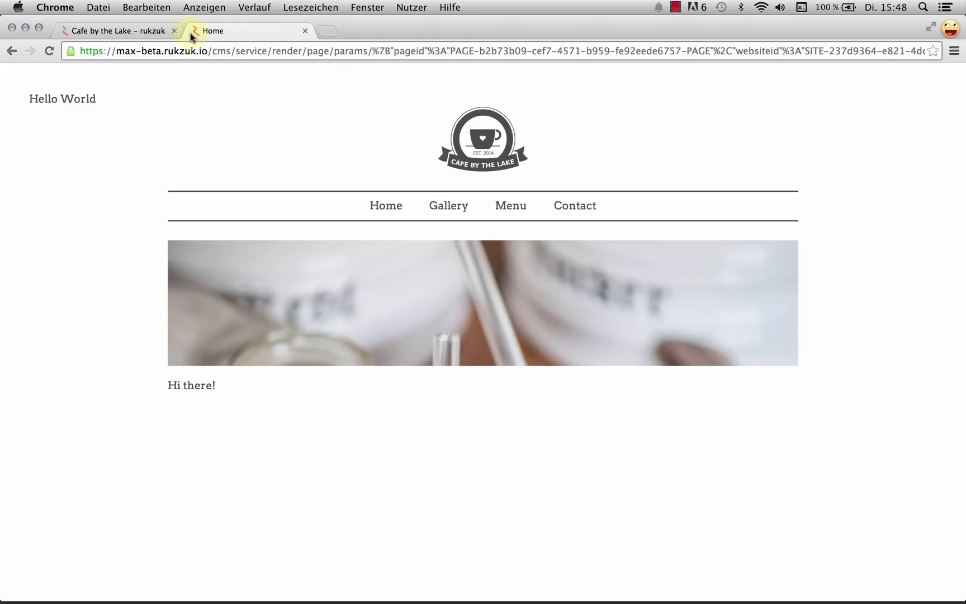
pyautogui.click(120, 31)
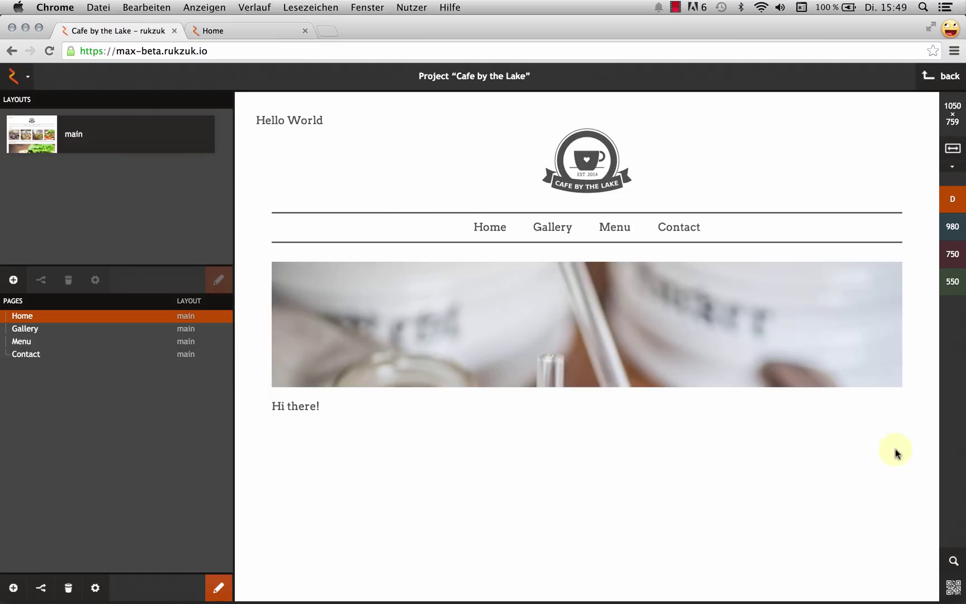
# Show the mobile QR code, view a gallery photo in the preview tab, then close that tab and the QR dialog
pyautogui.click(950, 588)
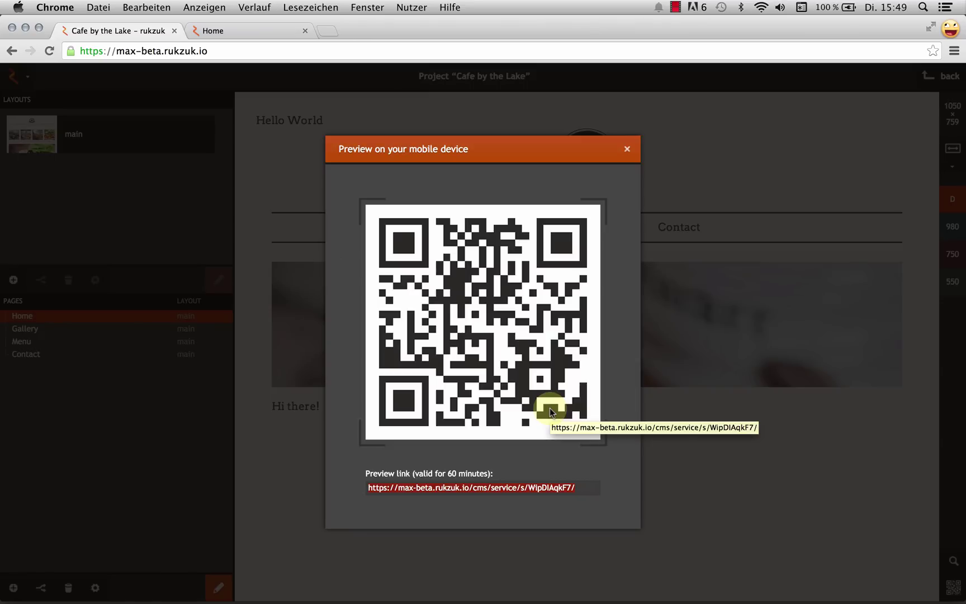
pyautogui.click(217, 32)
pyautogui.click(301, 159)
pyautogui.click(383, 203)
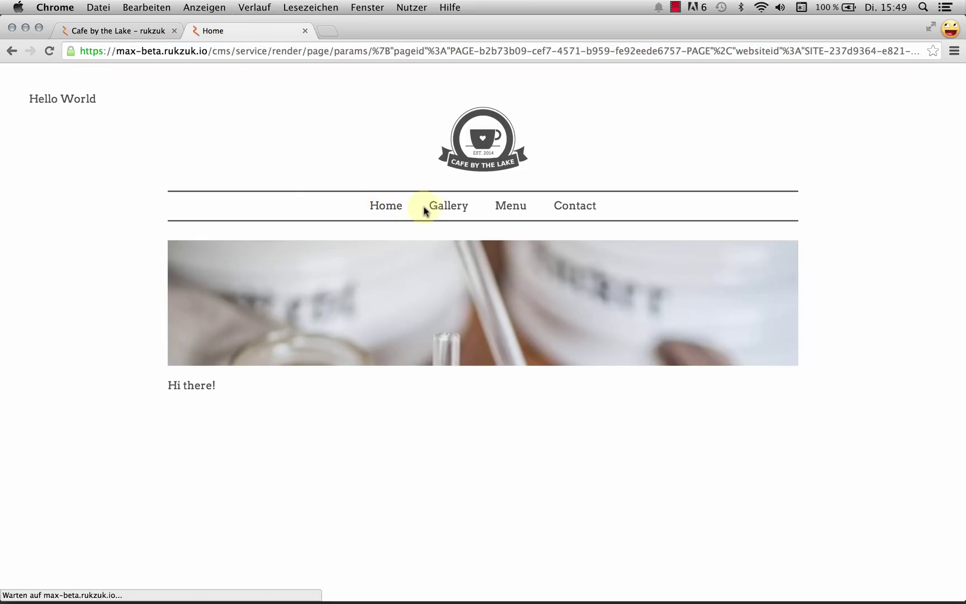
pyautogui.click(447, 205)
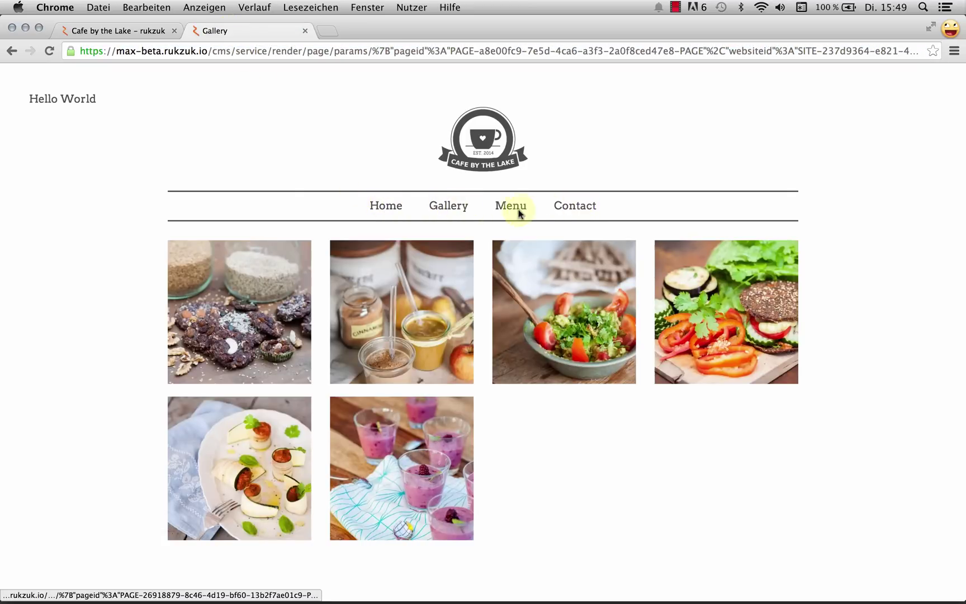
pyautogui.click(449, 307)
pyautogui.click(908, 78)
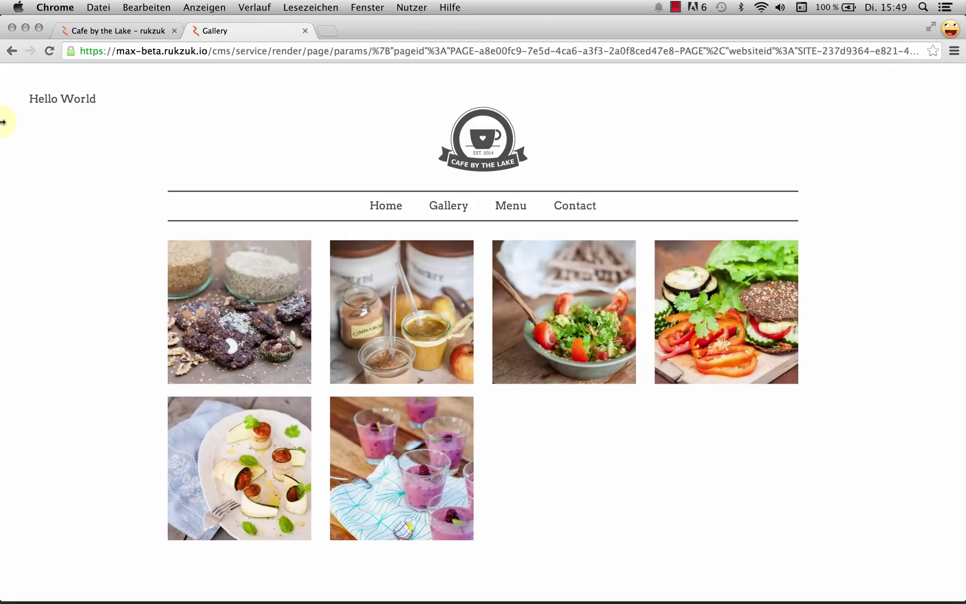
pyautogui.click(305, 31)
pyautogui.click(627, 149)
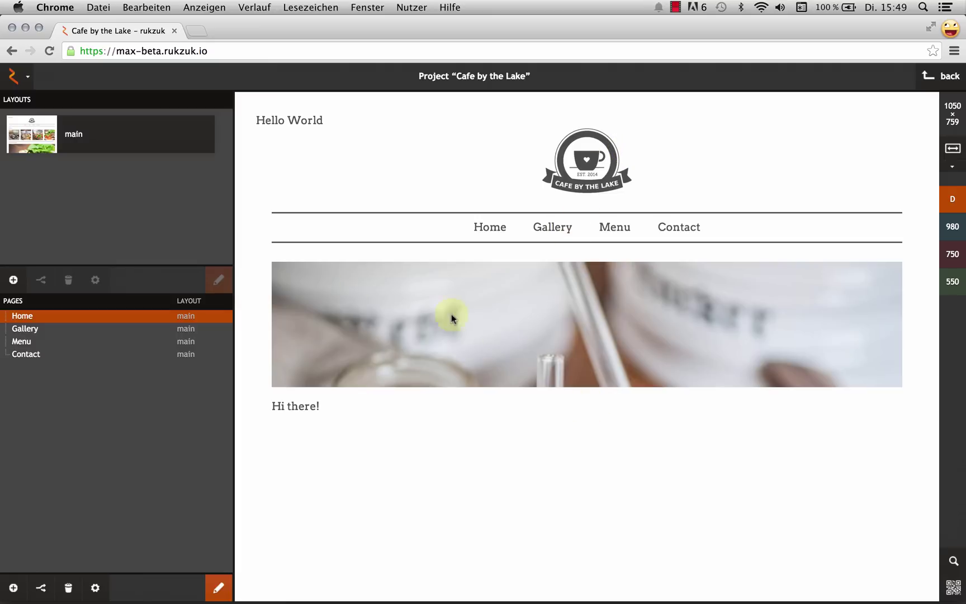
# Open the 'main' layout in the layout editor to see its module tree
pyautogui.click(151, 142)
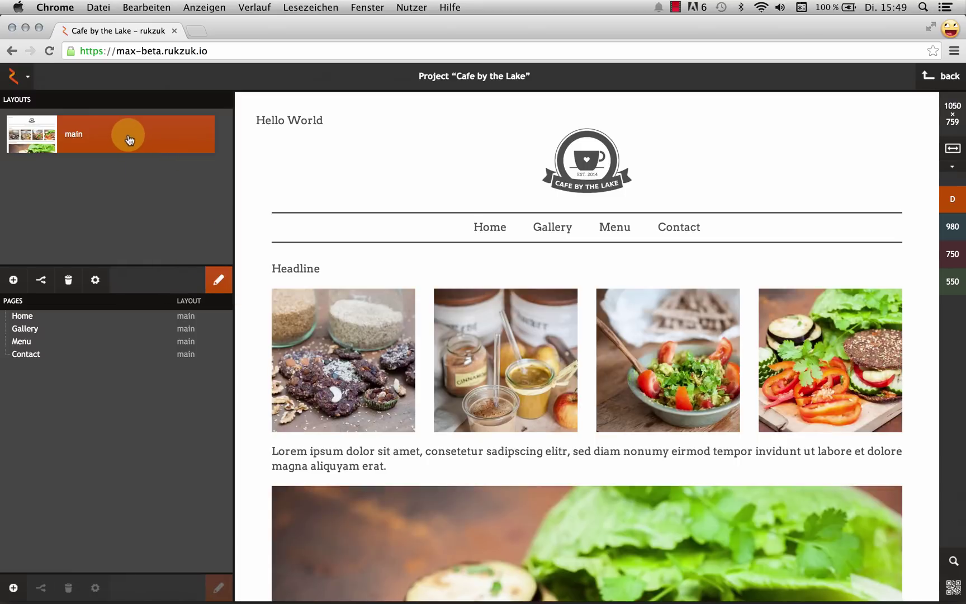
pyautogui.doubleClick(138, 145)
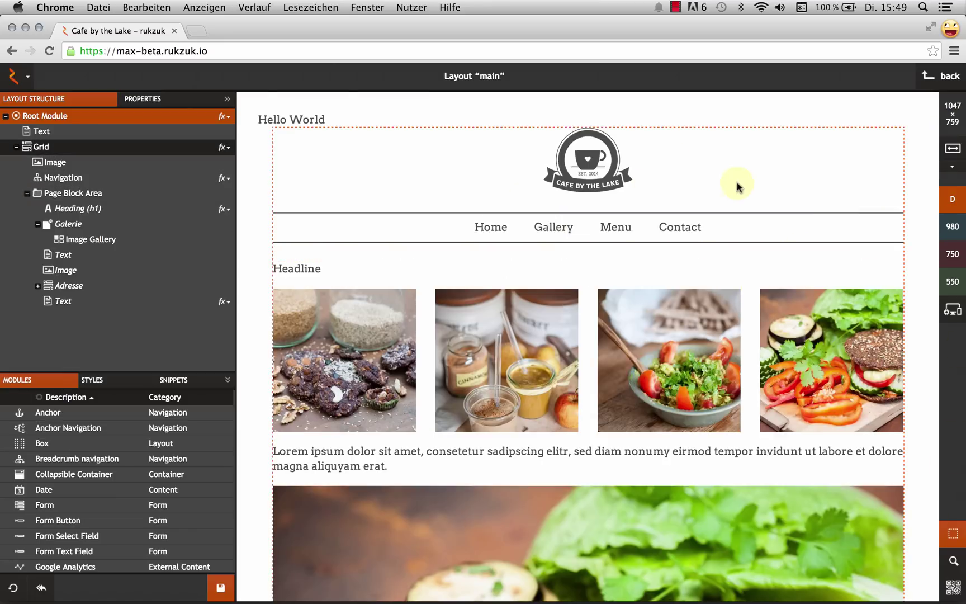
pyautogui.scroll(-5, 727, 181)
pyautogui.scroll(5, 726, 181)
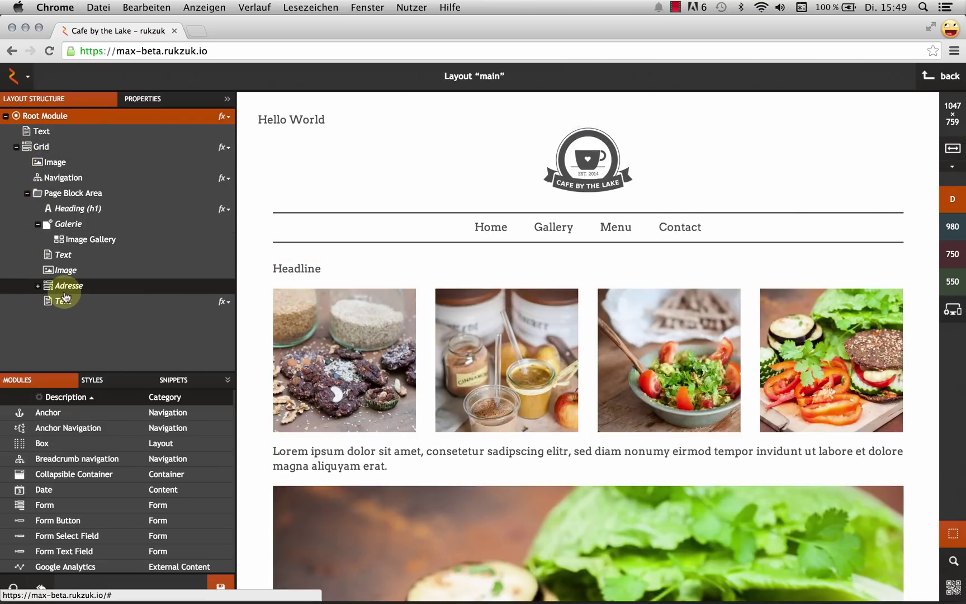
pyautogui.click(37, 287)
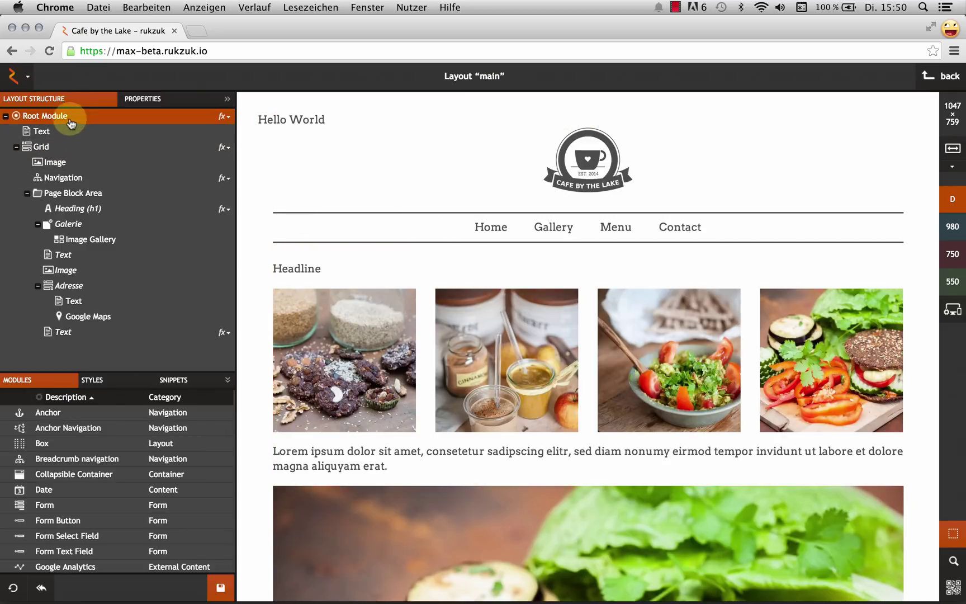
pyautogui.click(72, 163)
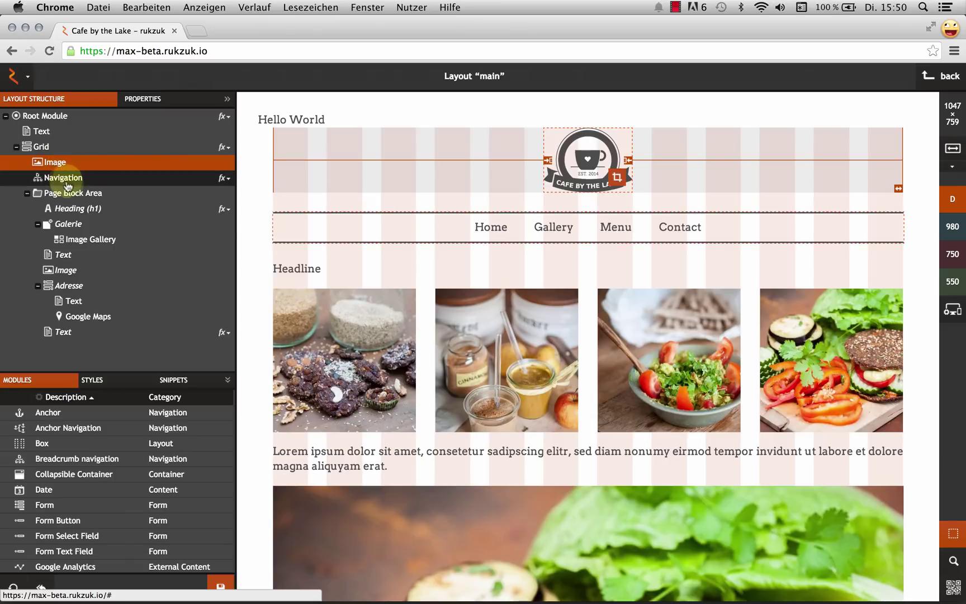
pyautogui.click(68, 179)
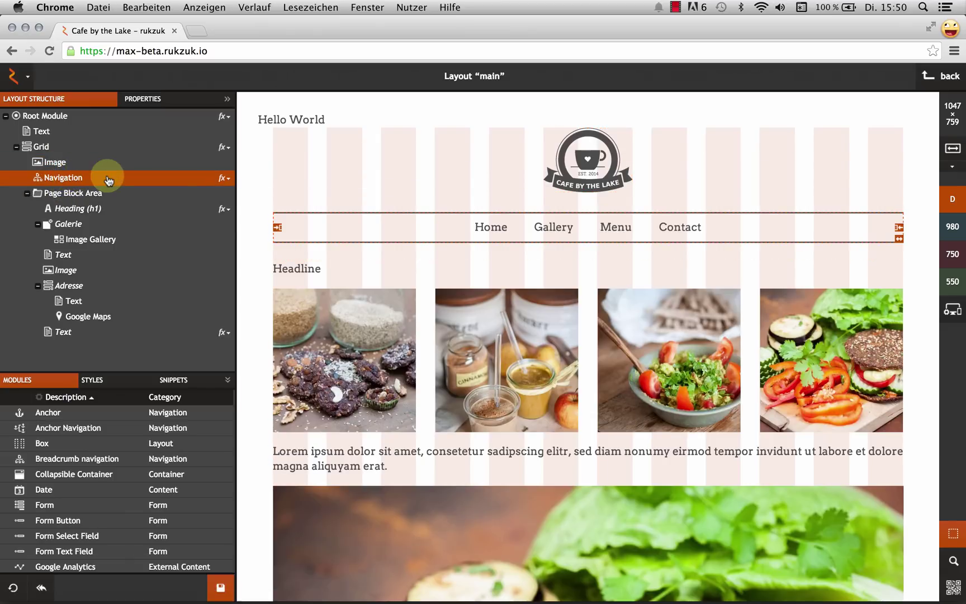
pyautogui.click(114, 227)
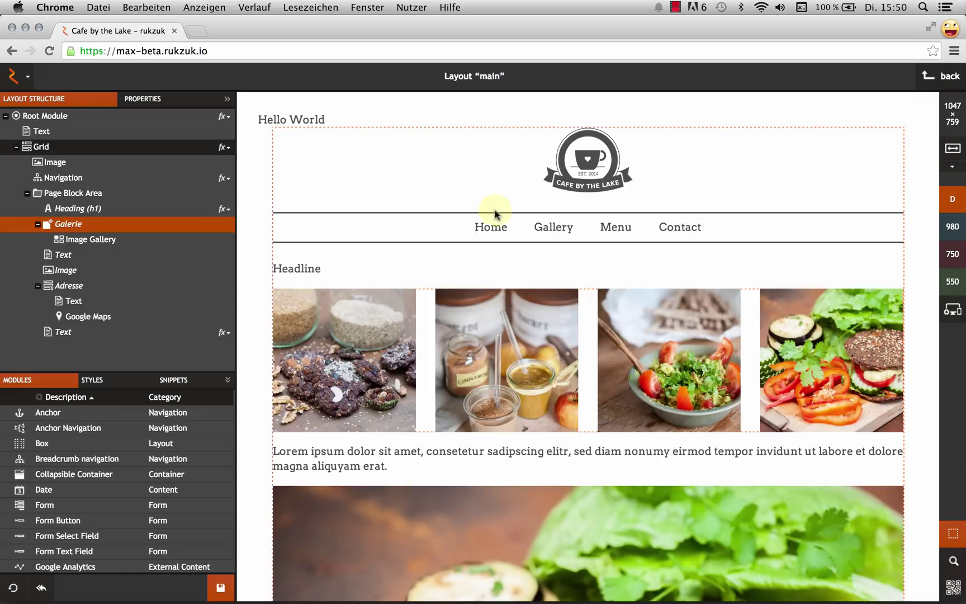
pyautogui.click(590, 163)
pyautogui.click(543, 233)
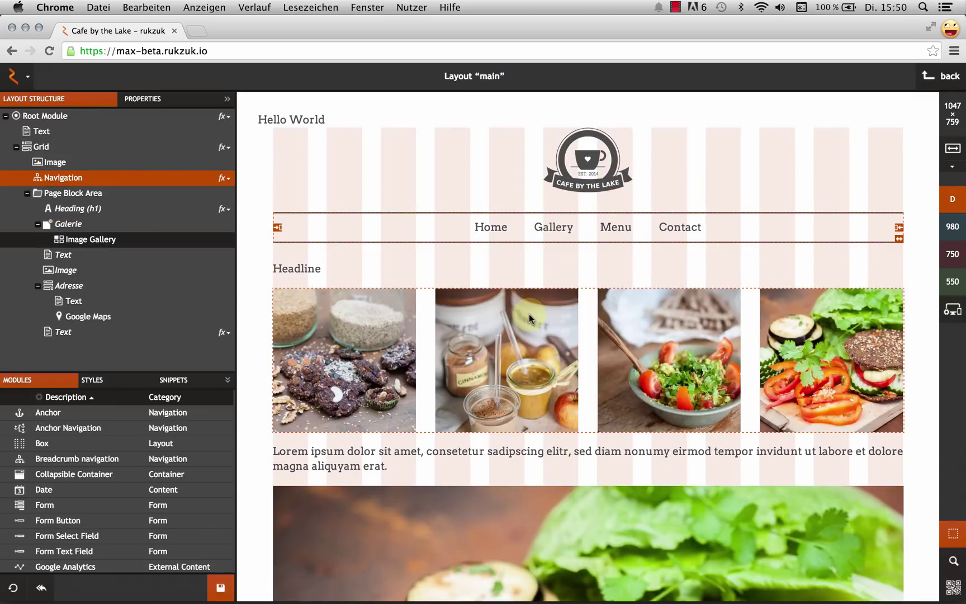
pyautogui.click(494, 320)
pyautogui.click(412, 317)
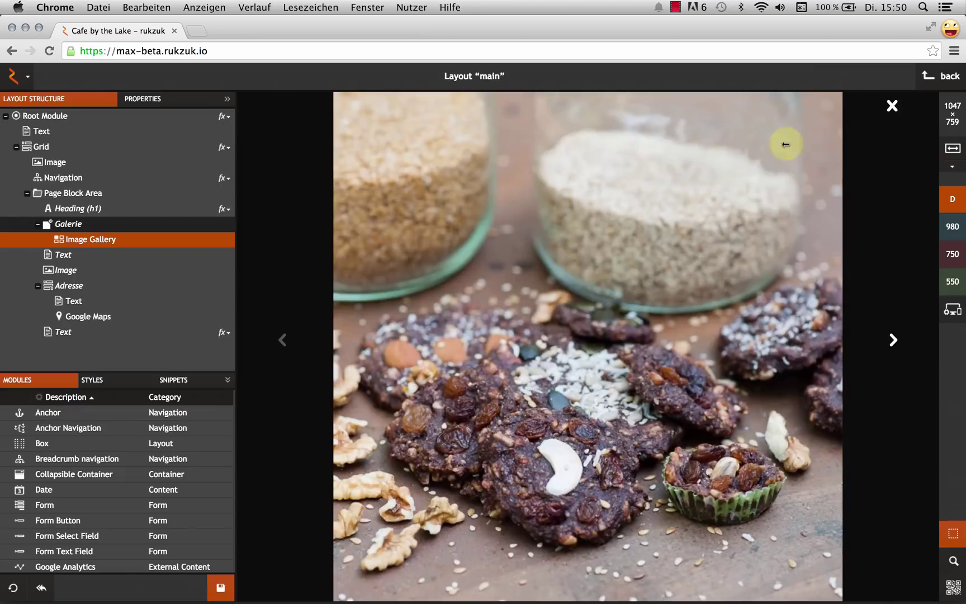
pyautogui.click(890, 105)
pyautogui.click(604, 168)
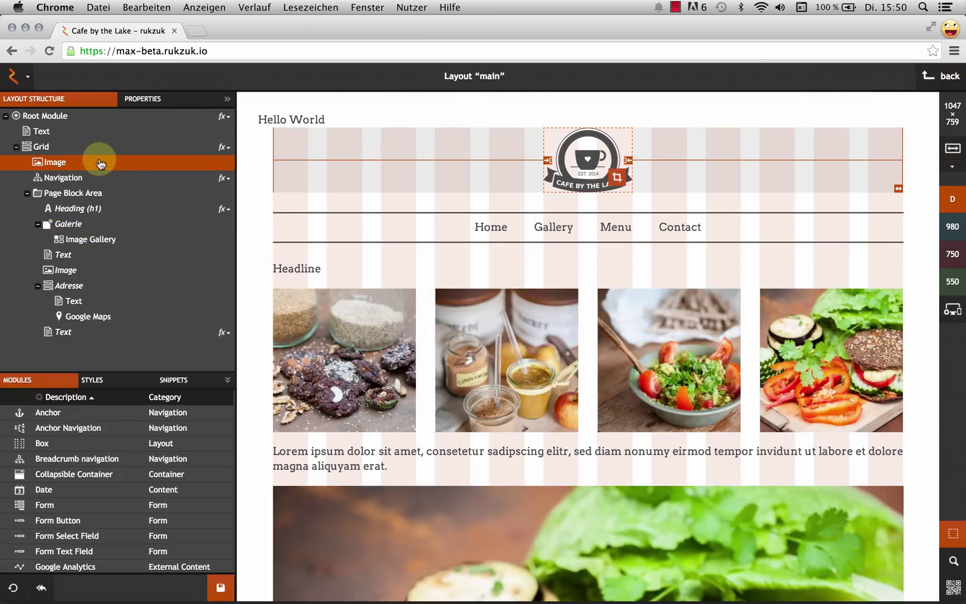
# Drag the Navigation module above the logo Image inside the Grid
pyautogui.click(83, 182)
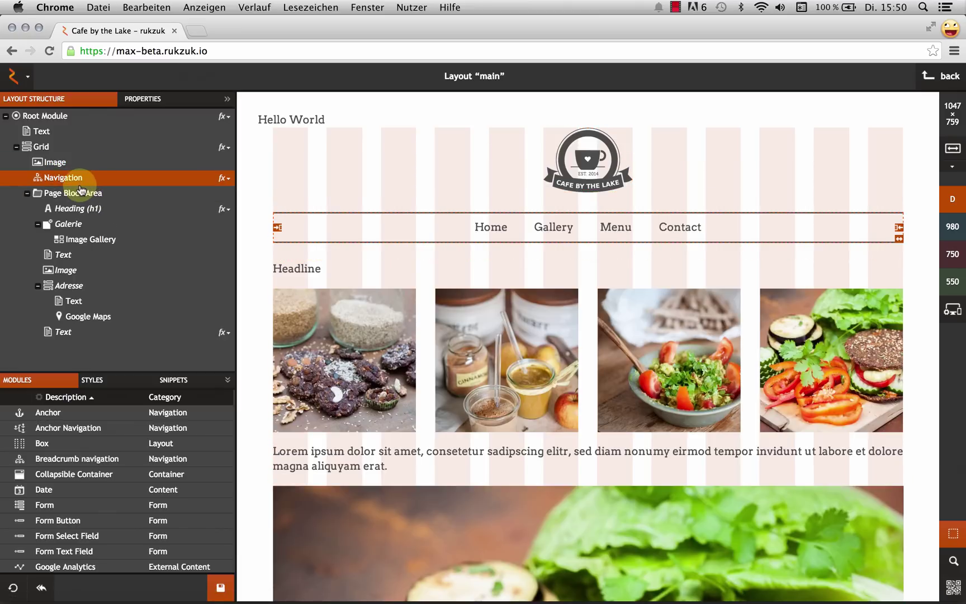
pyautogui.moveTo(70, 178); pyautogui.dragTo(100, 162)
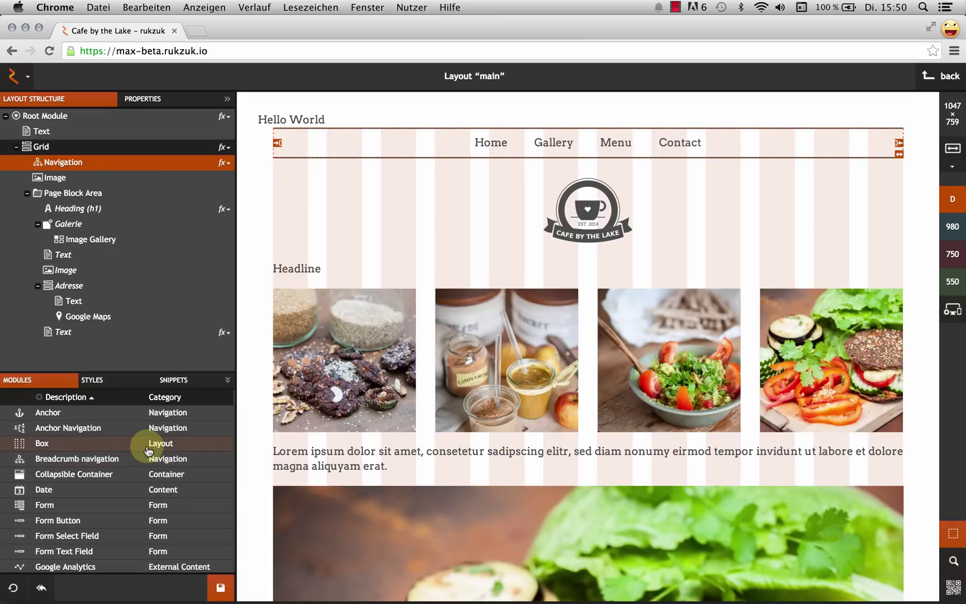
pyautogui.scroll(-5, 148, 450)
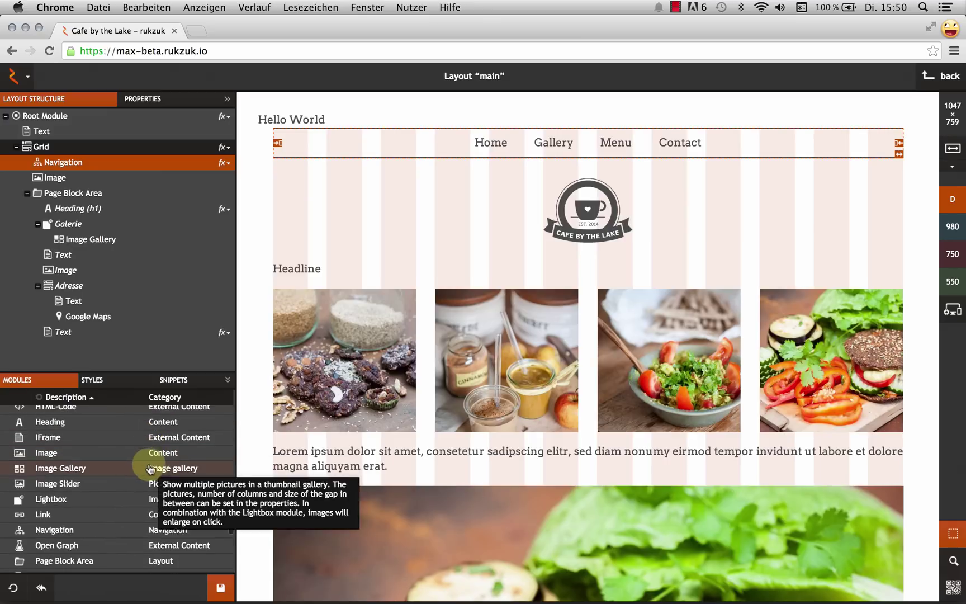
pyautogui.scroll(-2, 168, 475)
pyautogui.scroll(-4, 184, 475)
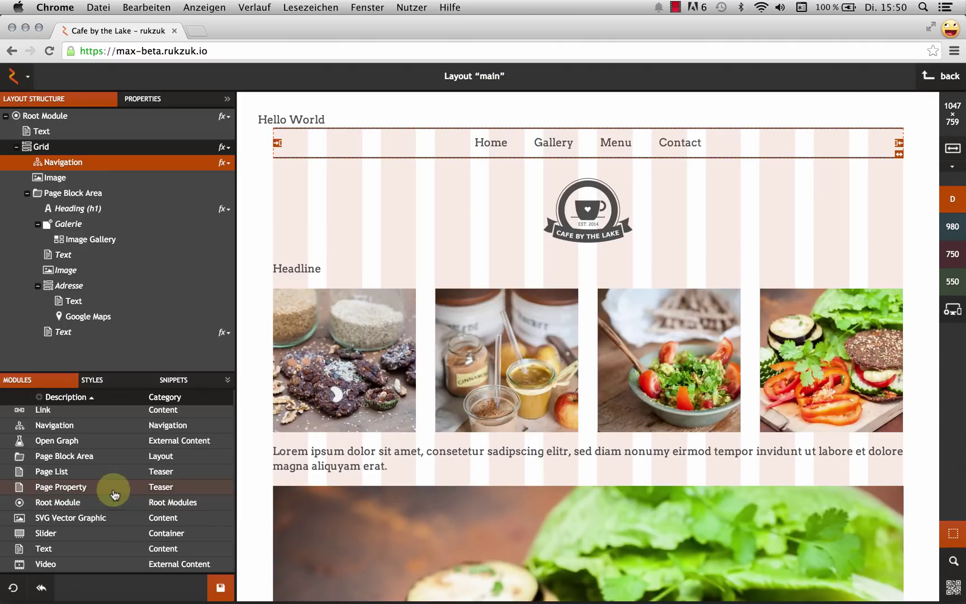
pyautogui.scroll(10, 109, 497)
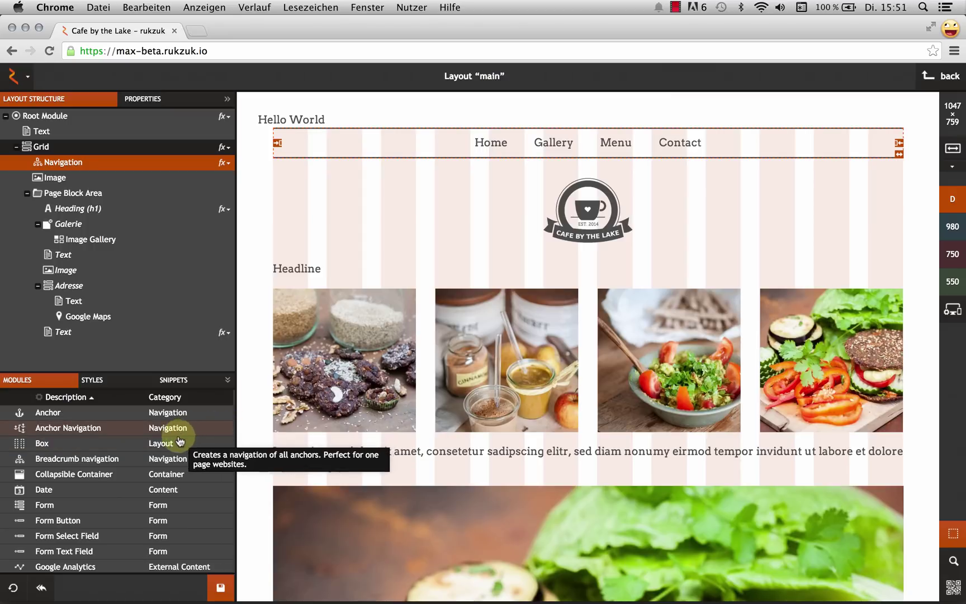
pyautogui.scroll(-6, 182, 435)
pyautogui.scroll(-2, 179, 436)
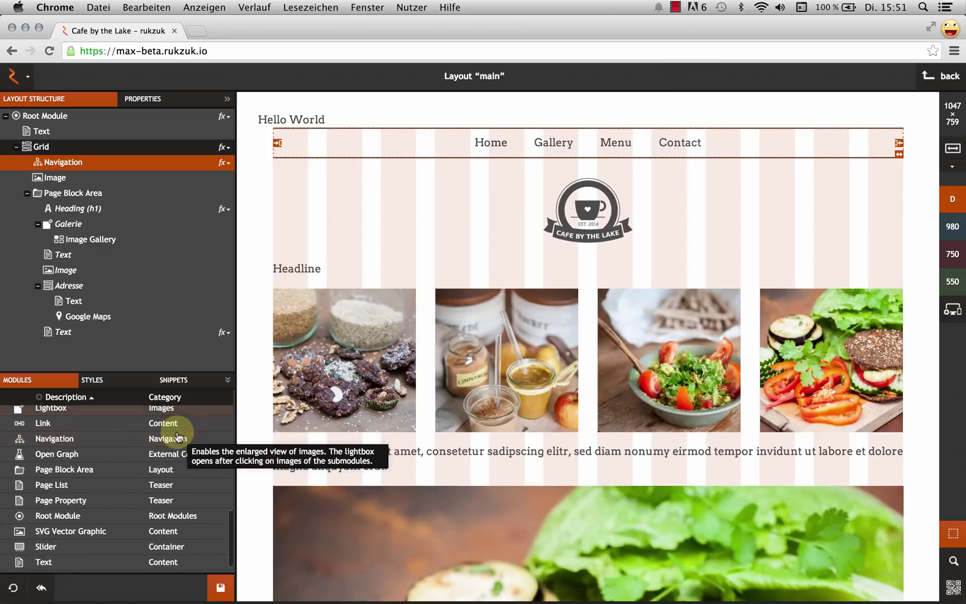
pyautogui.scroll(4, 156, 450)
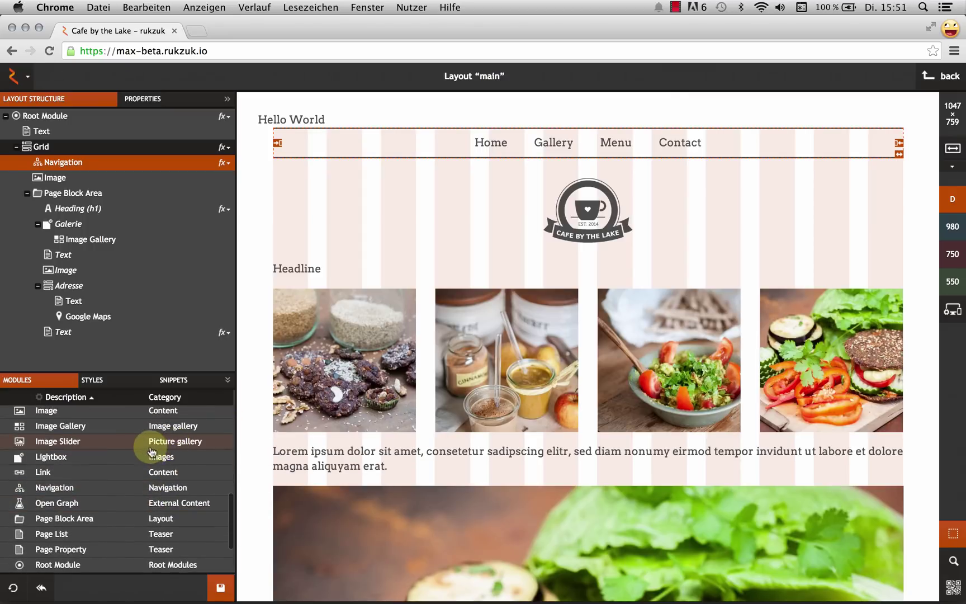
pyautogui.click(75, 414)
# Drop an Image module into the layout tree below Hello World under Root Module
pyautogui.moveTo(77, 421); pyautogui.dragTo(96, 142)
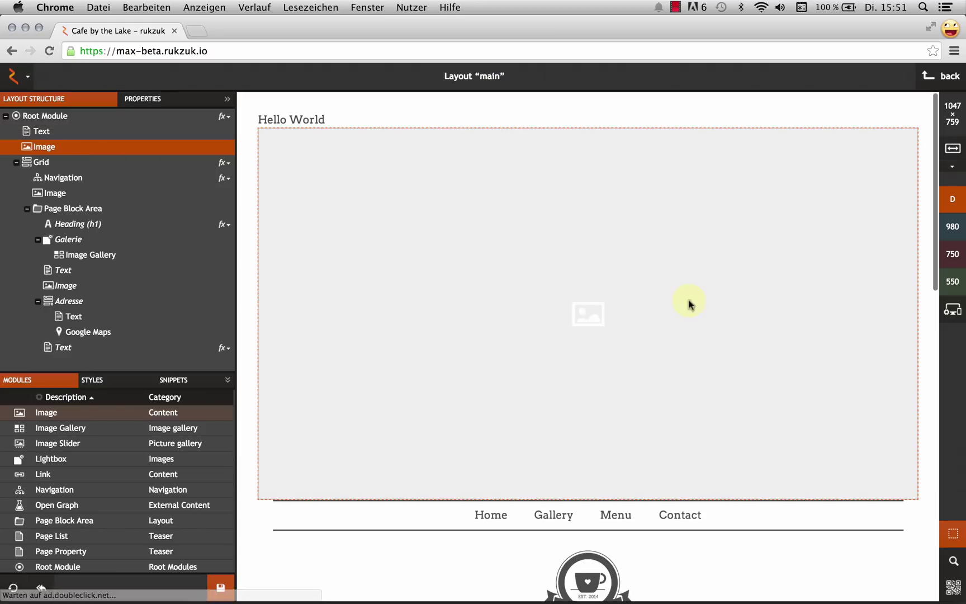
pyautogui.scroll(-9, 504, 492)
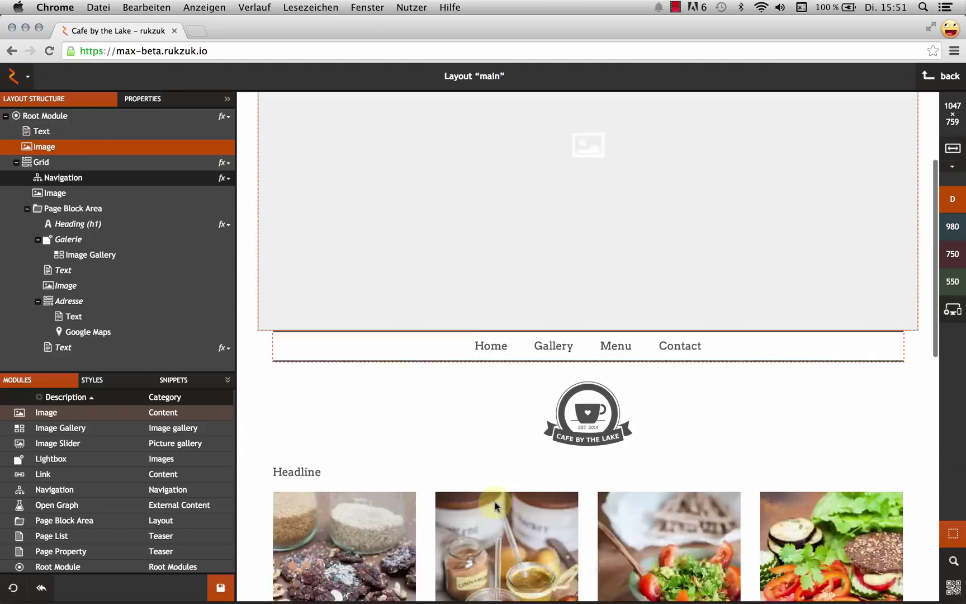
pyautogui.scroll(9, 431, 421)
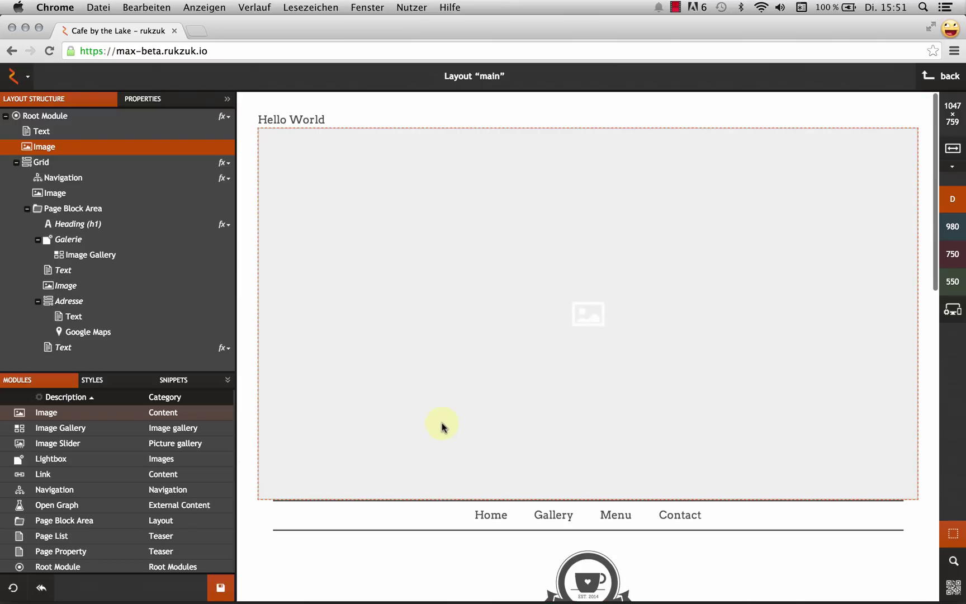
pyautogui.scroll(-2, 483, 373)
pyautogui.scroll(2, 479, 378)
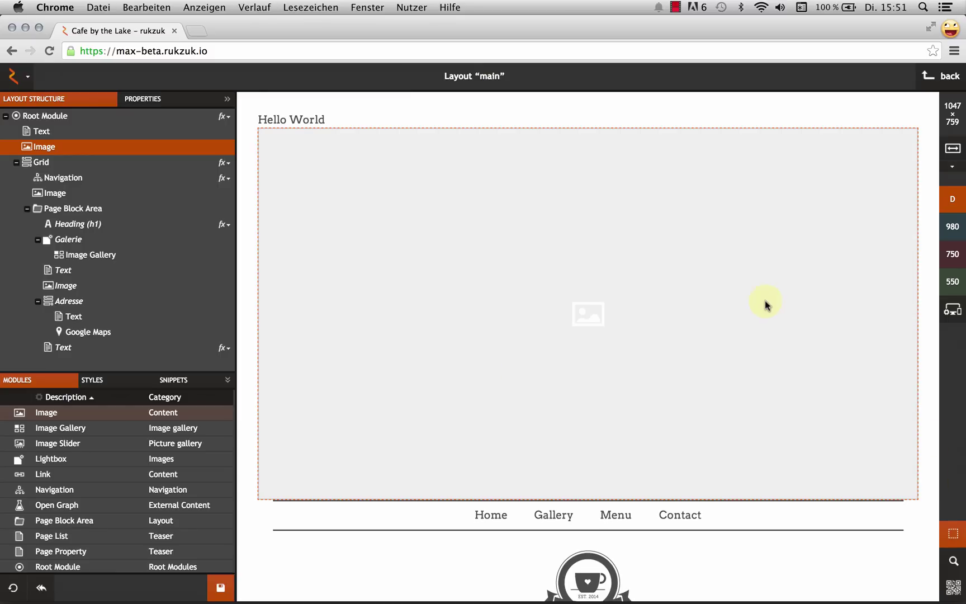
pyautogui.scroll(-5, 766, 304)
pyautogui.scroll(5, 734, 278)
# Collapse the new image's Image properties, then select the navigation bar and collapse its Settings section
pyautogui.click(178, 106)
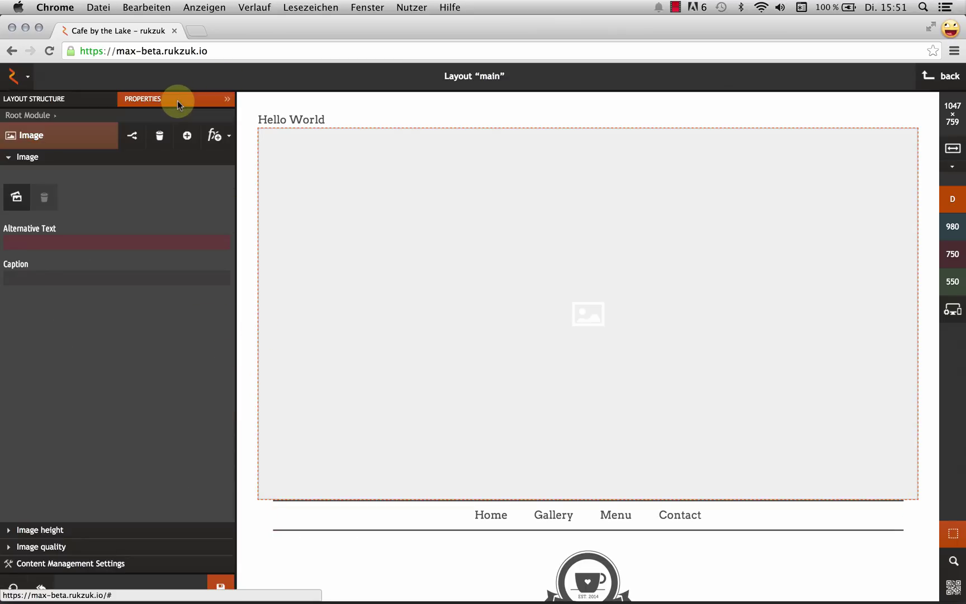
pyautogui.click(9, 160)
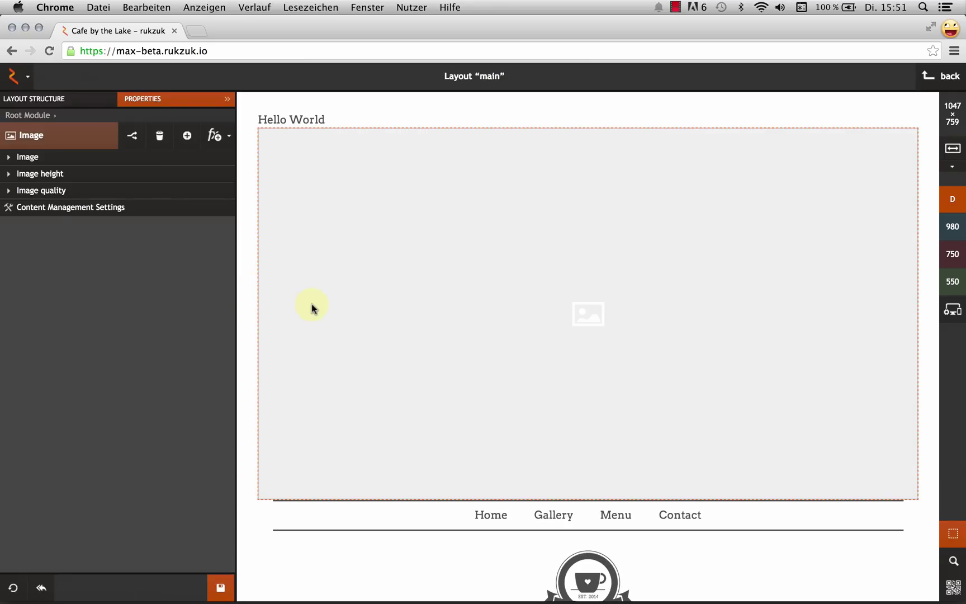
pyautogui.scroll(-1, 312, 304)
pyautogui.click(397, 501)
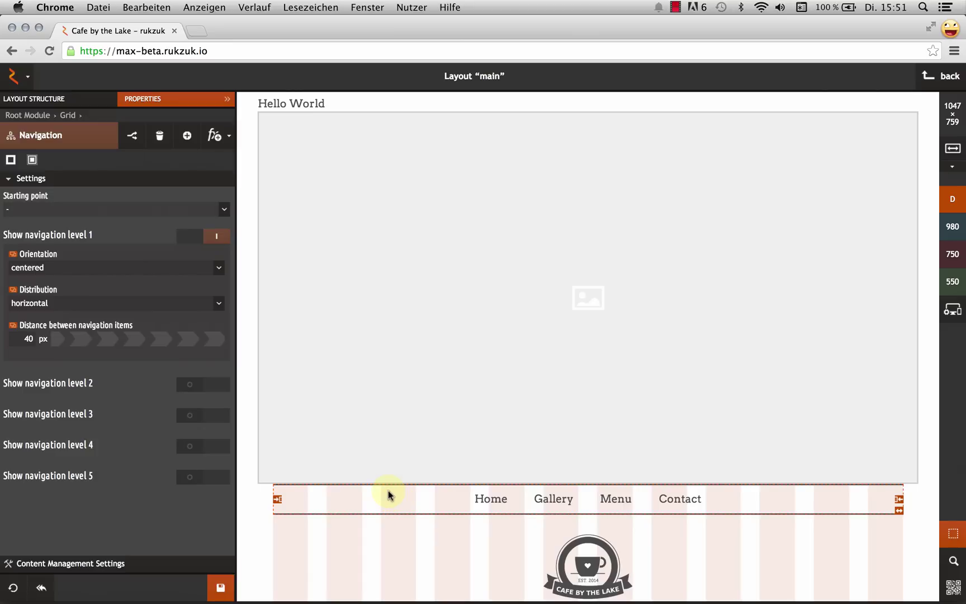
pyautogui.click(9, 180)
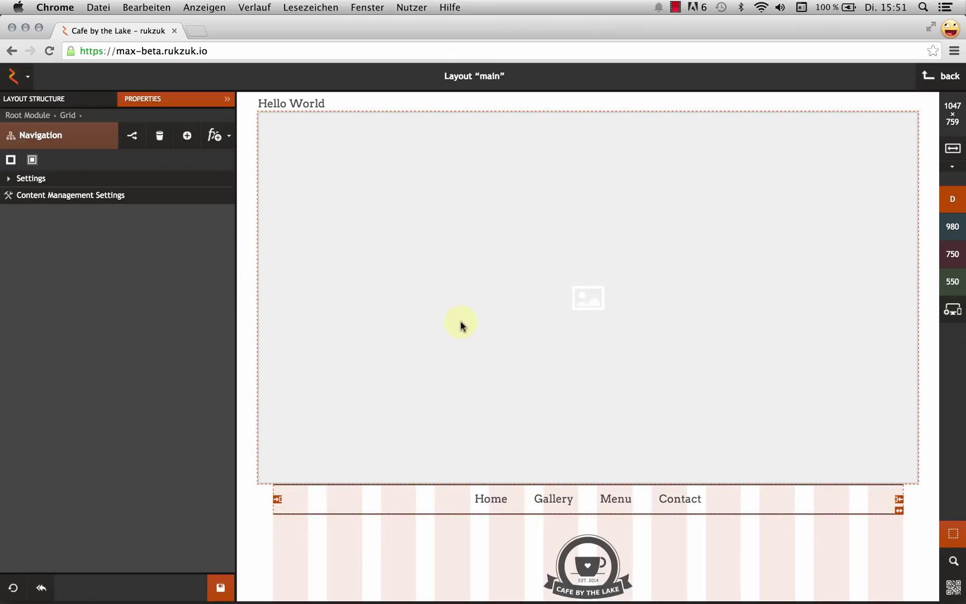
# Put the RZ-1683.jpg food photo into the empty header image and save the layout
pyautogui.click(422, 302)
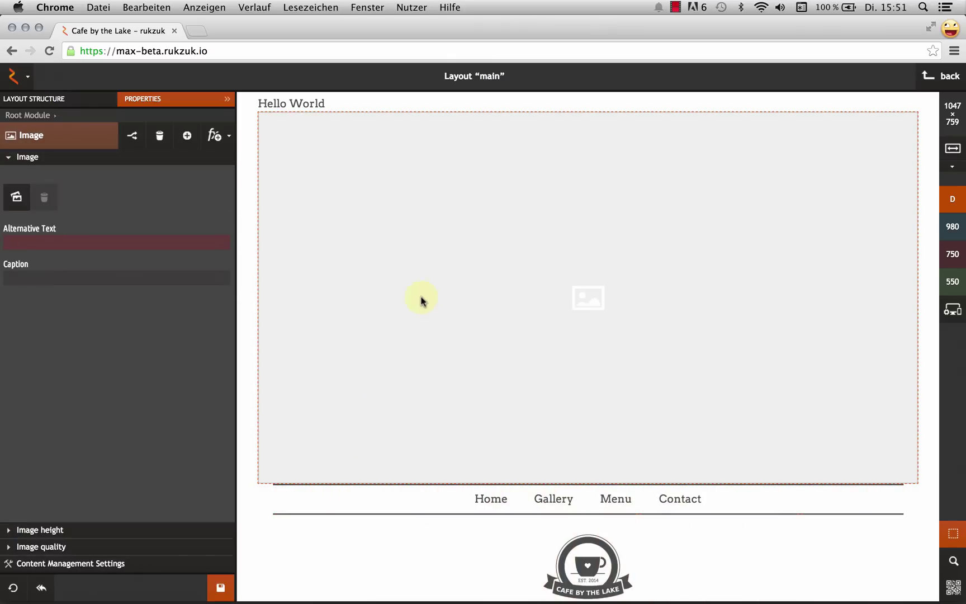
pyautogui.click(12, 200)
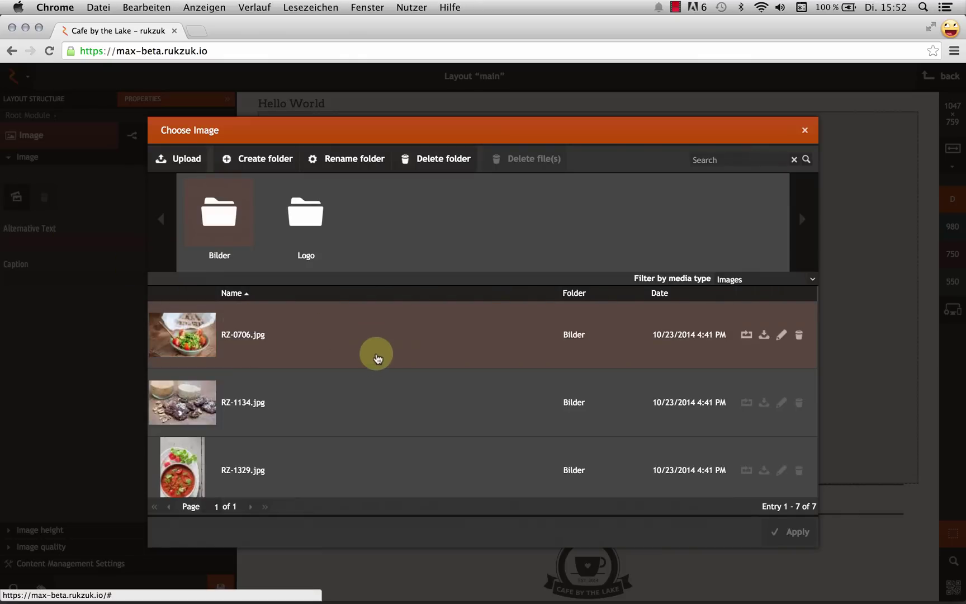
pyautogui.scroll(-5, 452, 426)
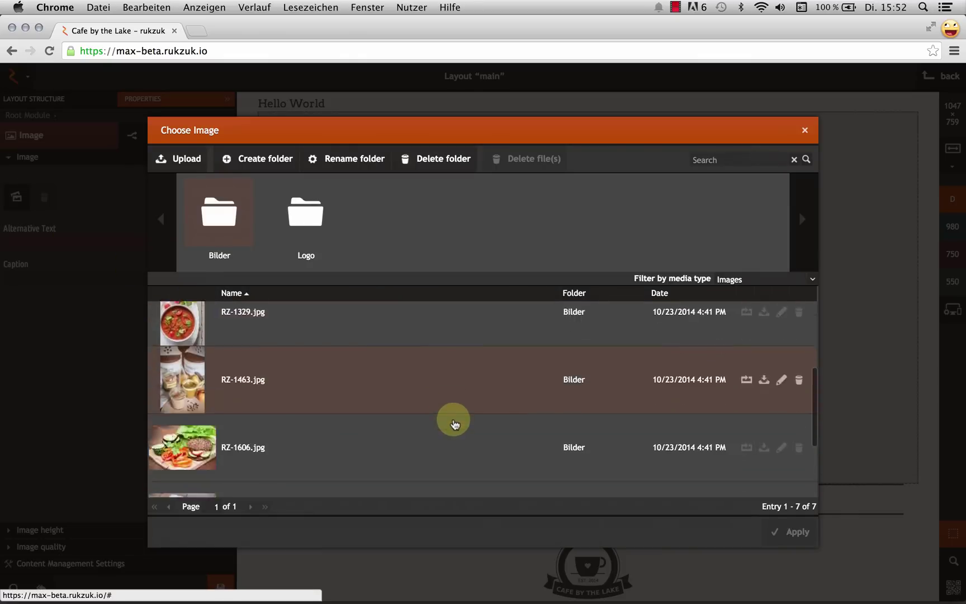
pyautogui.click(451, 425)
pyautogui.click(793, 534)
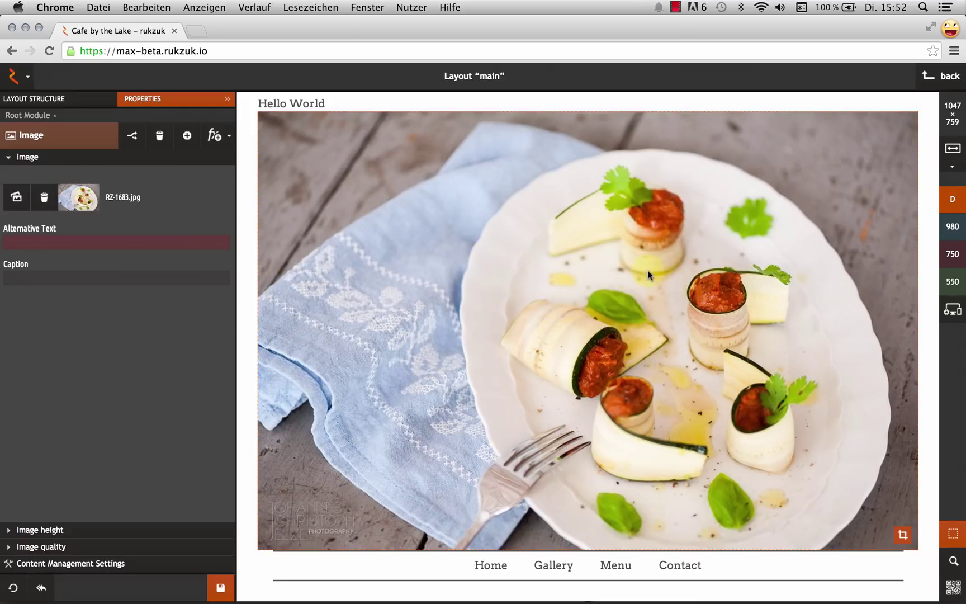
pyautogui.click(221, 596)
pyautogui.scroll(-6, 378, 342)
# Show the RZ-1683.jpg header photo's Properties and collapse its Image section
pyautogui.scroll(7, 514, 247)
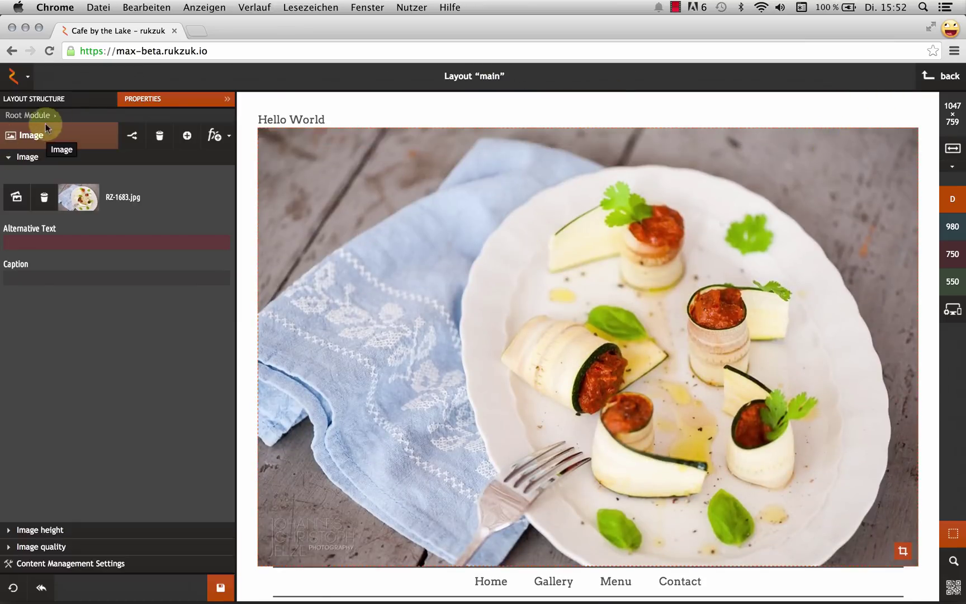
pyautogui.click(62, 99)
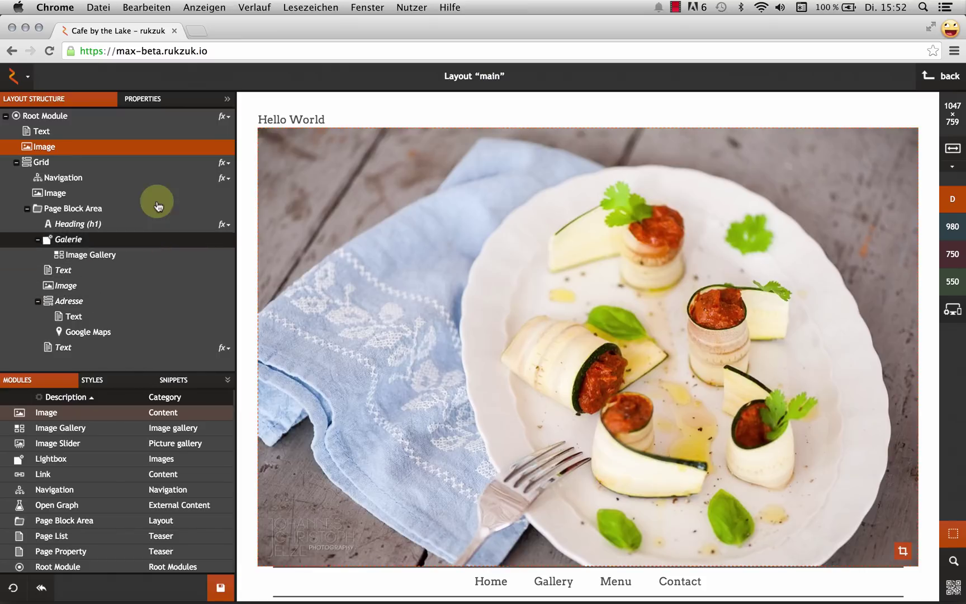
pyautogui.click(179, 109)
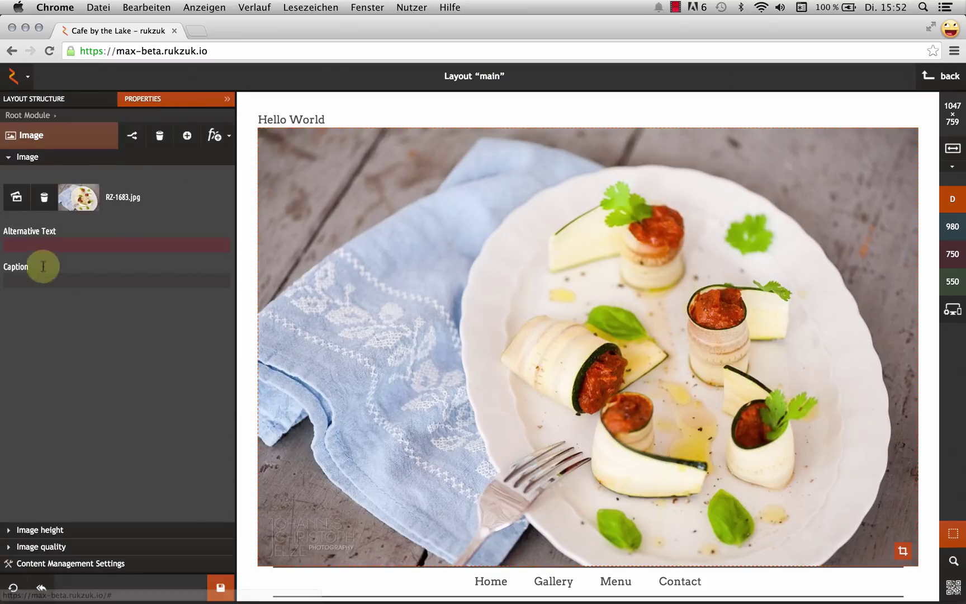
pyautogui.click(10, 157)
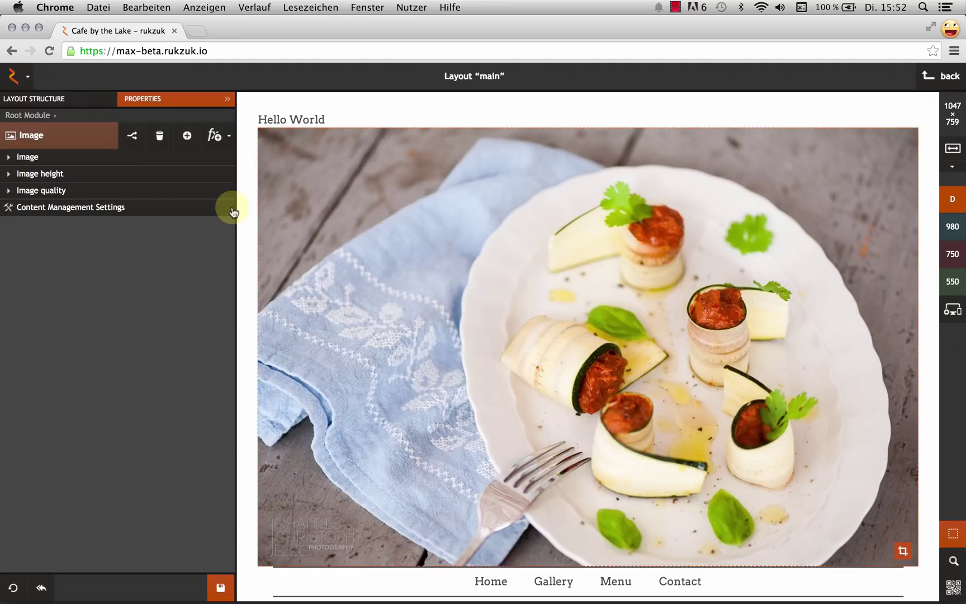
# Close the main layout and preview the Gallery and Contact pages
pyautogui.click(938, 76)
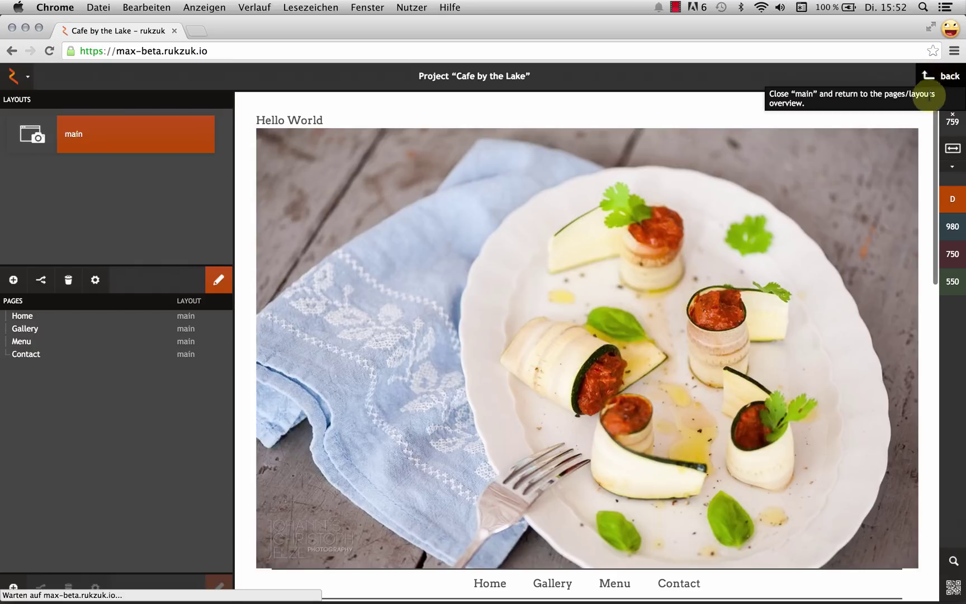
pyautogui.click(163, 356)
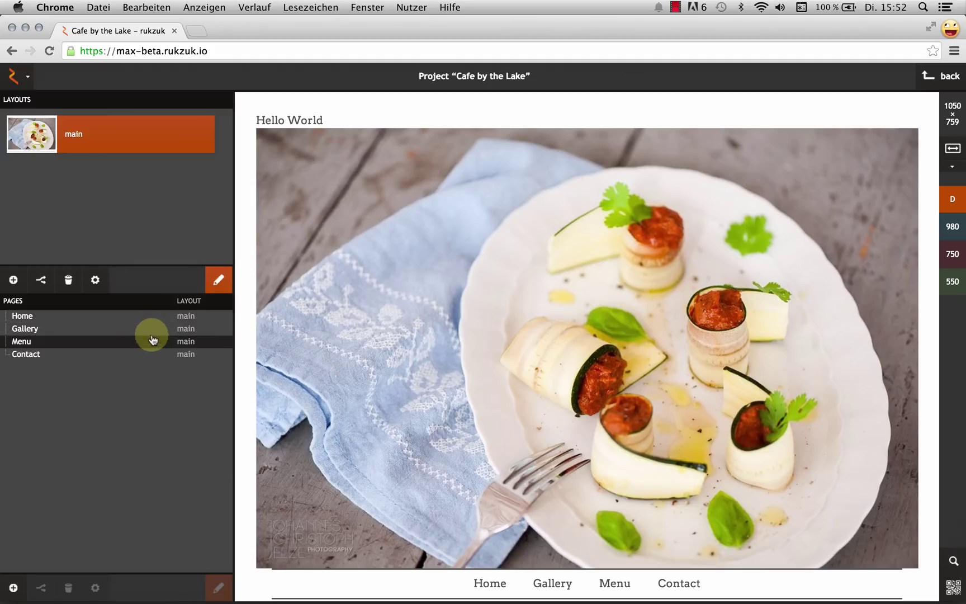
pyautogui.click(129, 331)
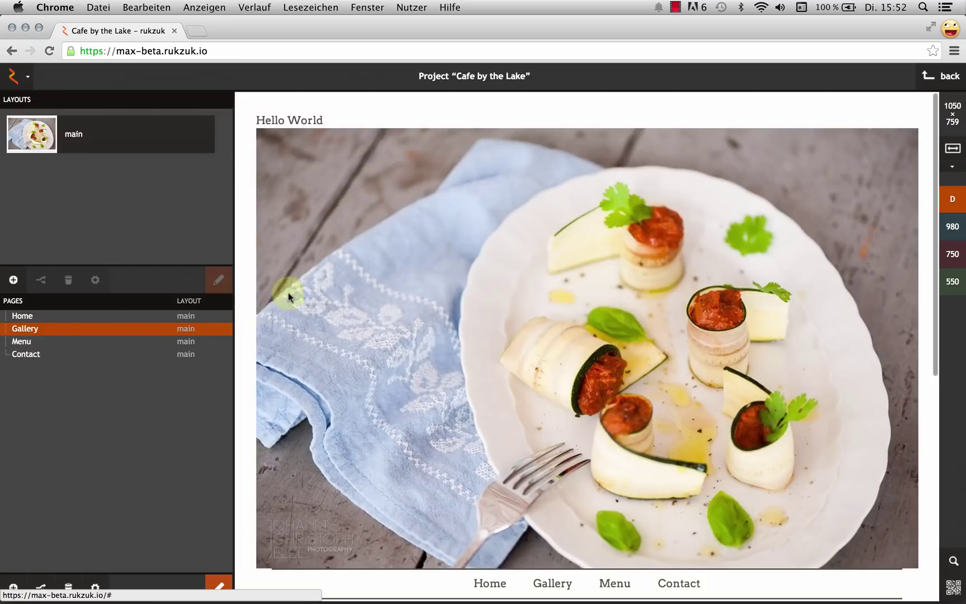
pyautogui.scroll(-10, 299, 254)
pyautogui.scroll(10, 286, 257)
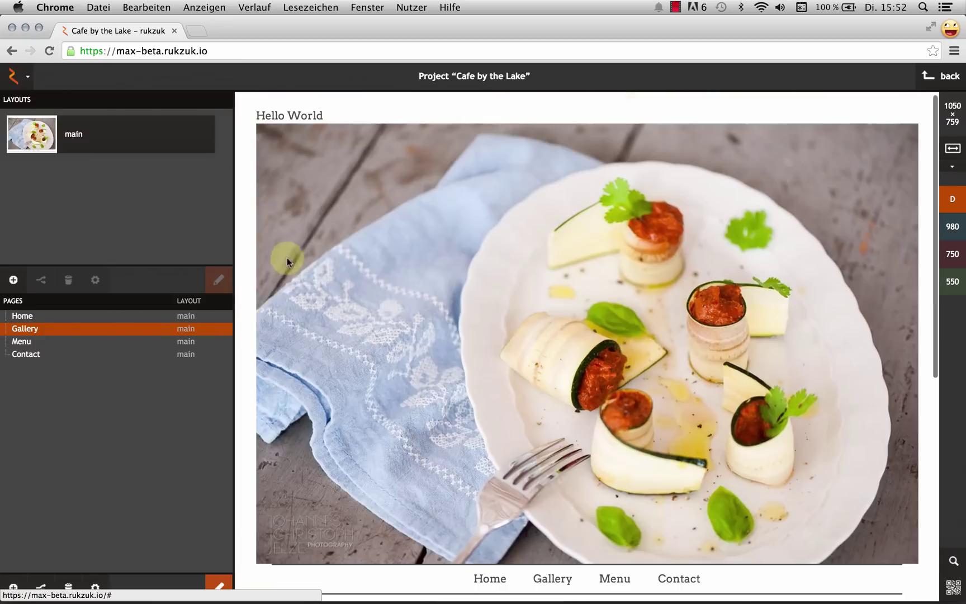
pyautogui.click(112, 355)
pyautogui.scroll(-6, 302, 291)
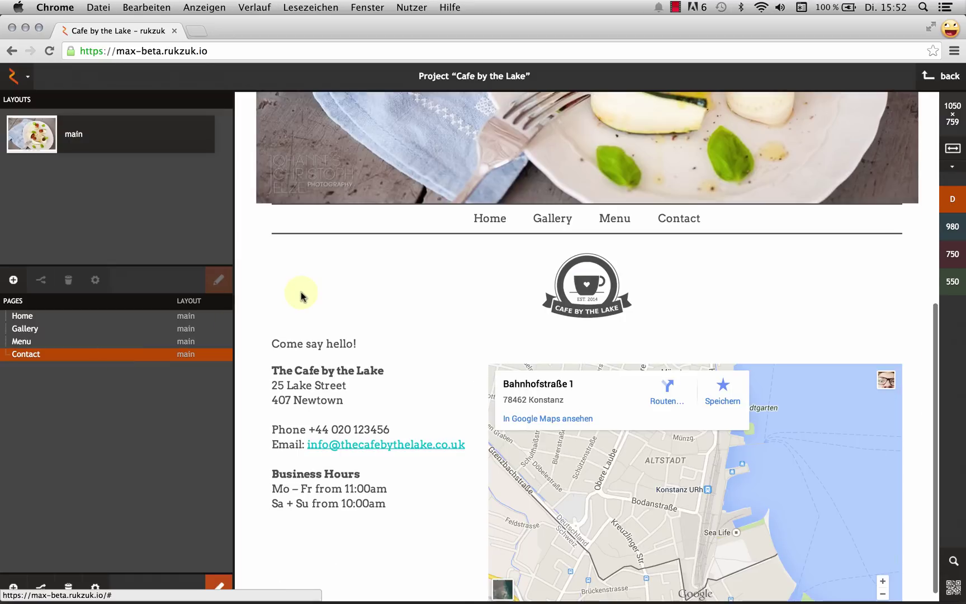
pyautogui.scroll(6, 301, 286)
pyautogui.scroll(-3, 301, 284)
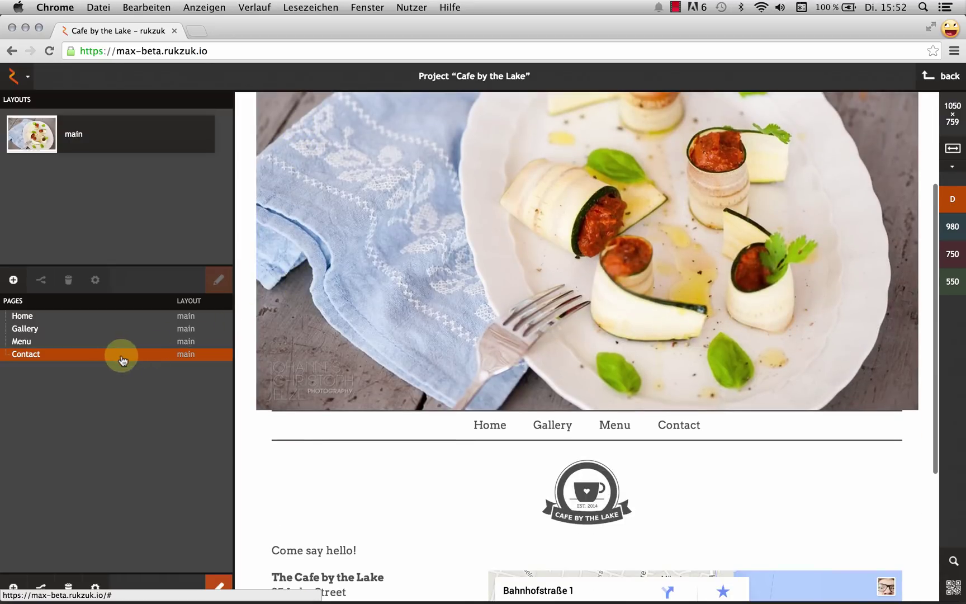
# Preview the Menu, Home and Gallery pages, ending on the Menu page preview
pyautogui.click(102, 341)
pyautogui.scroll(-5, 301, 284)
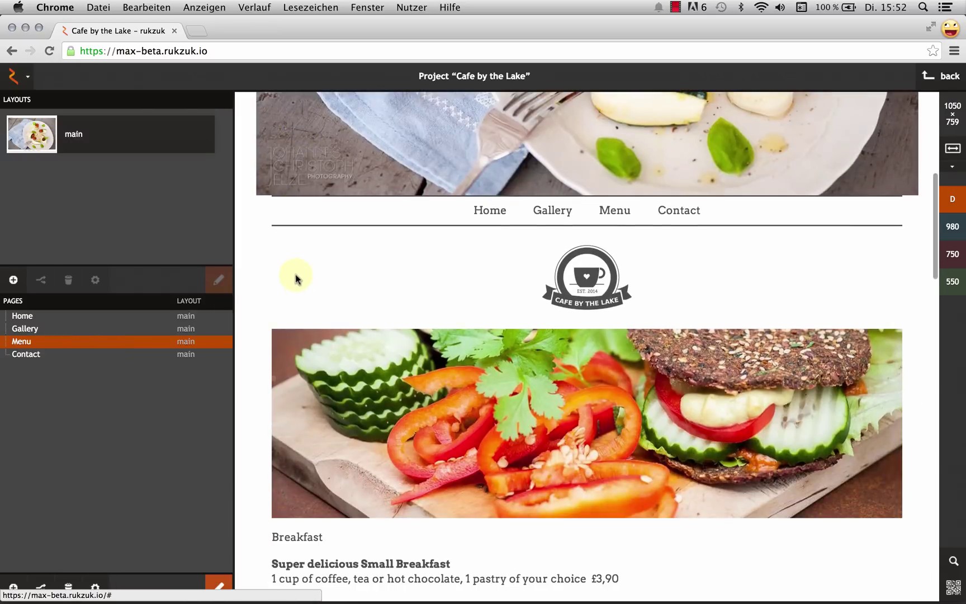
pyautogui.scroll(5, 299, 269)
pyautogui.scroll(-5, 431, 302)
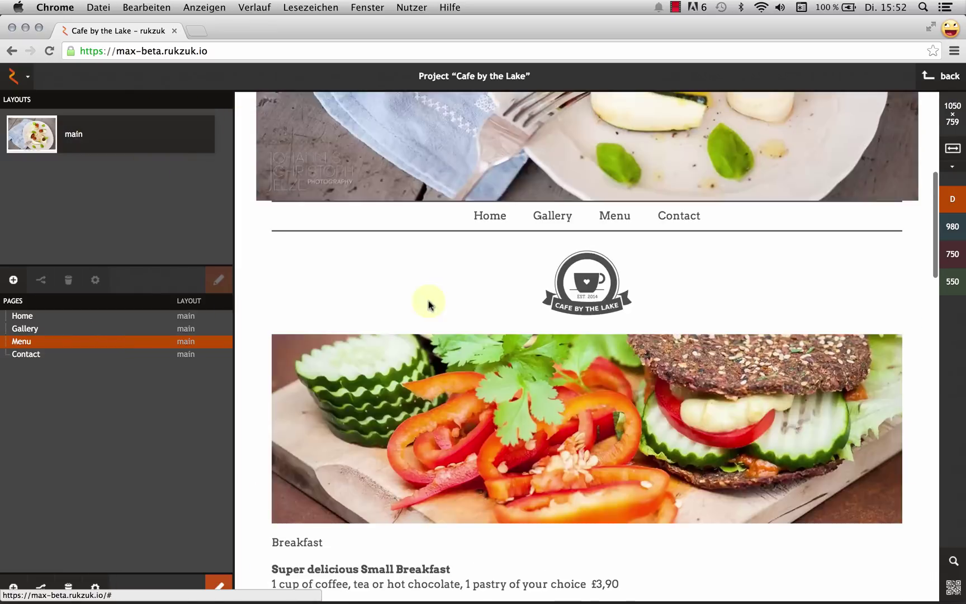
pyautogui.click(124, 317)
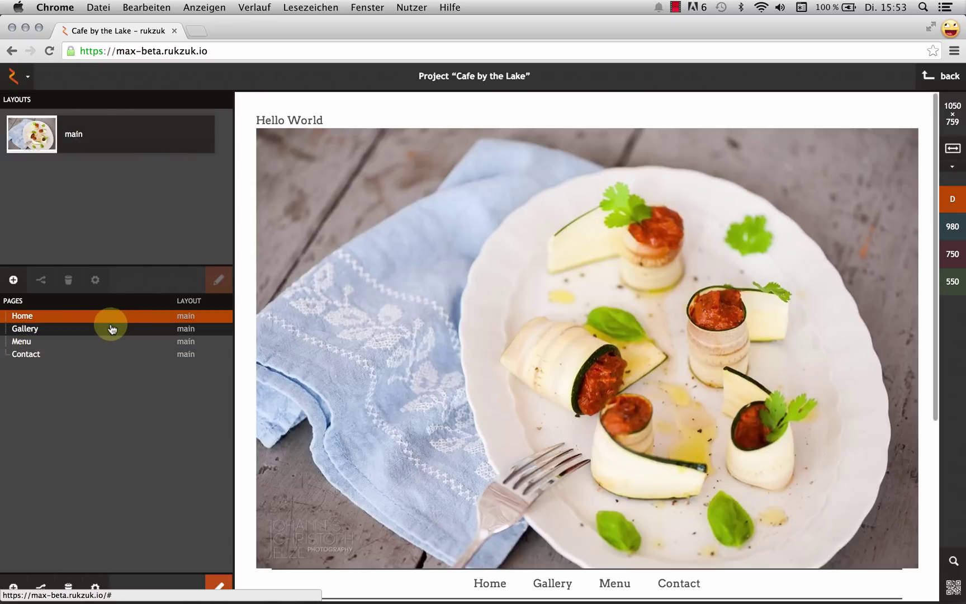
pyautogui.click(101, 329)
pyautogui.click(101, 342)
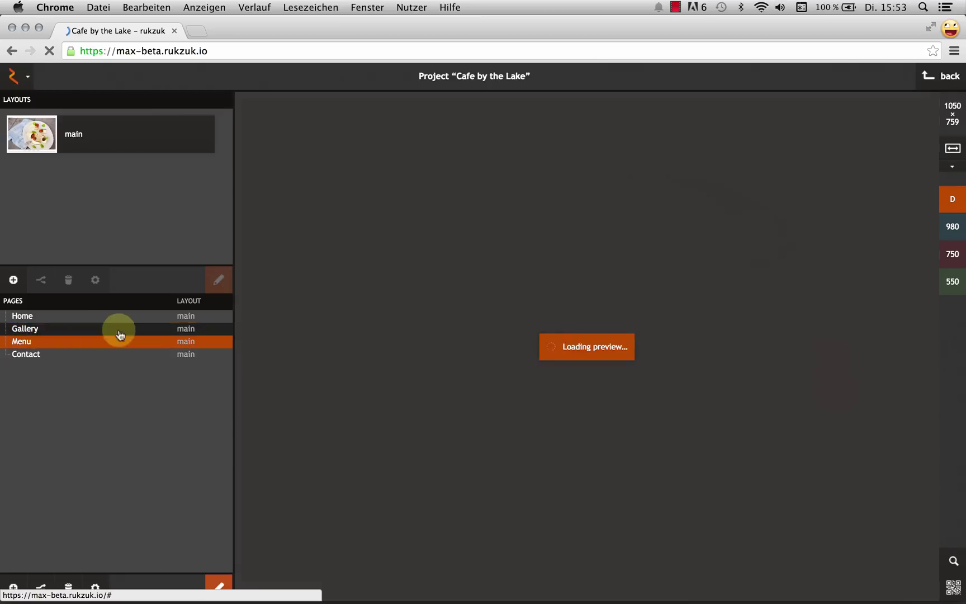
pyautogui.scroll(-10, 339, 253)
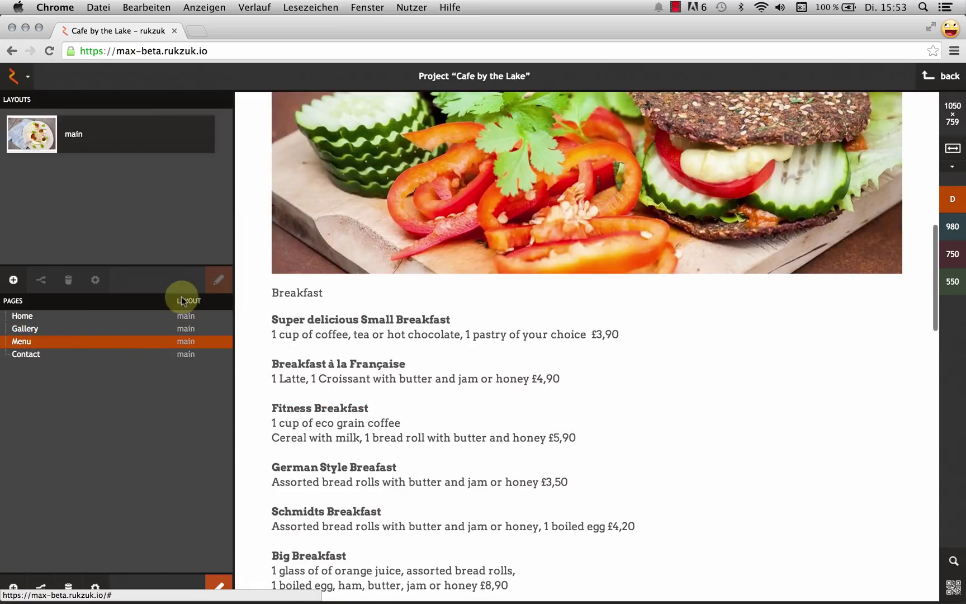
pyautogui.scroll(6, 498, 154)
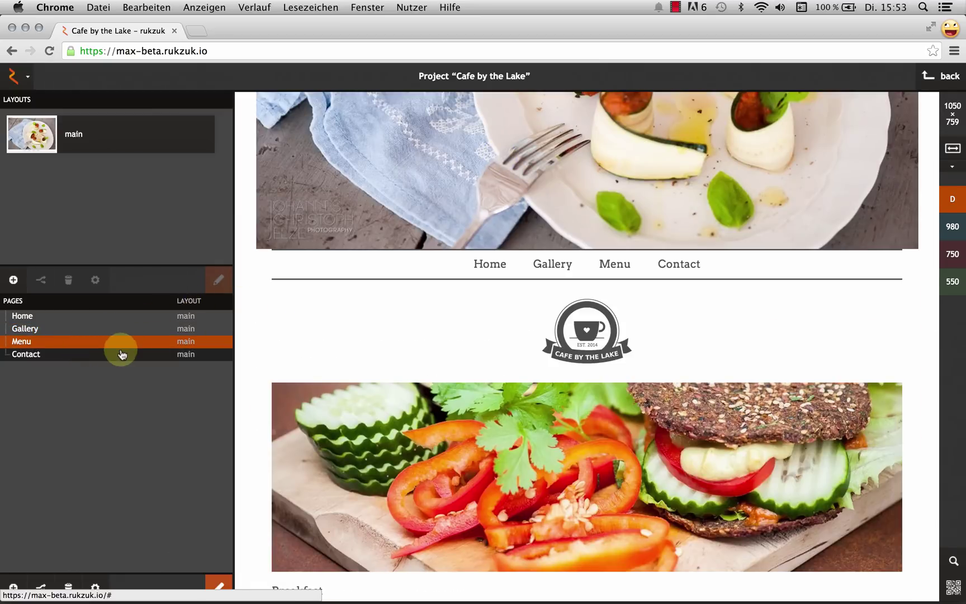
# Open the Menu page in the editor and show its module Structure
pyautogui.doubleClick(104, 342)
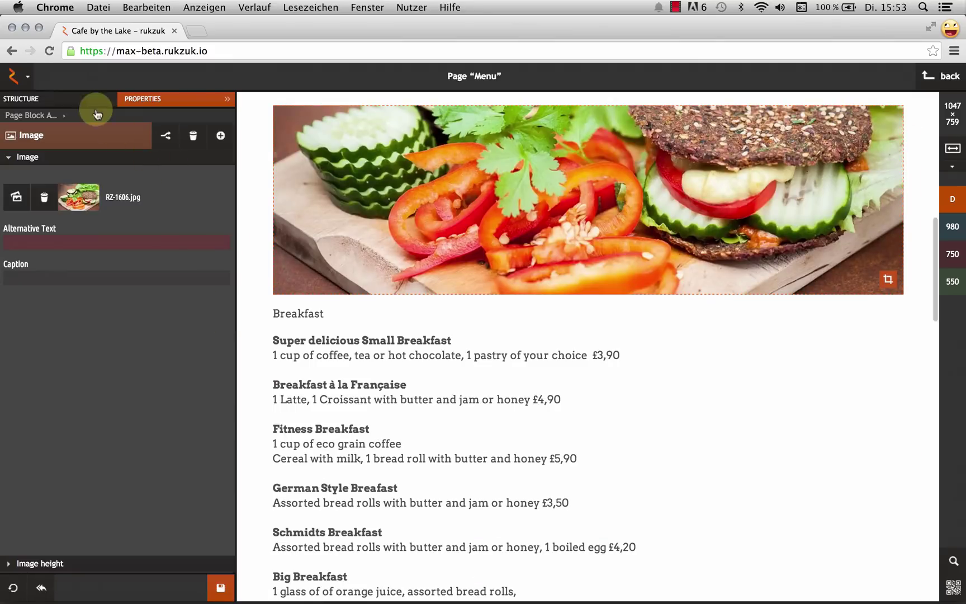
pyautogui.click(80, 101)
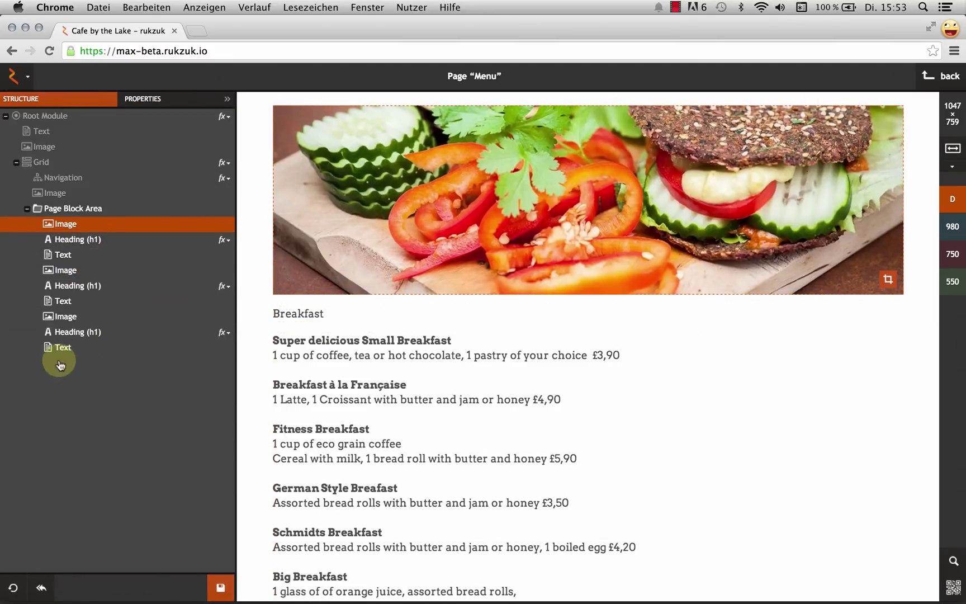
pyautogui.moveTo(124, 127)
pyautogui.moveTo(93, 177)
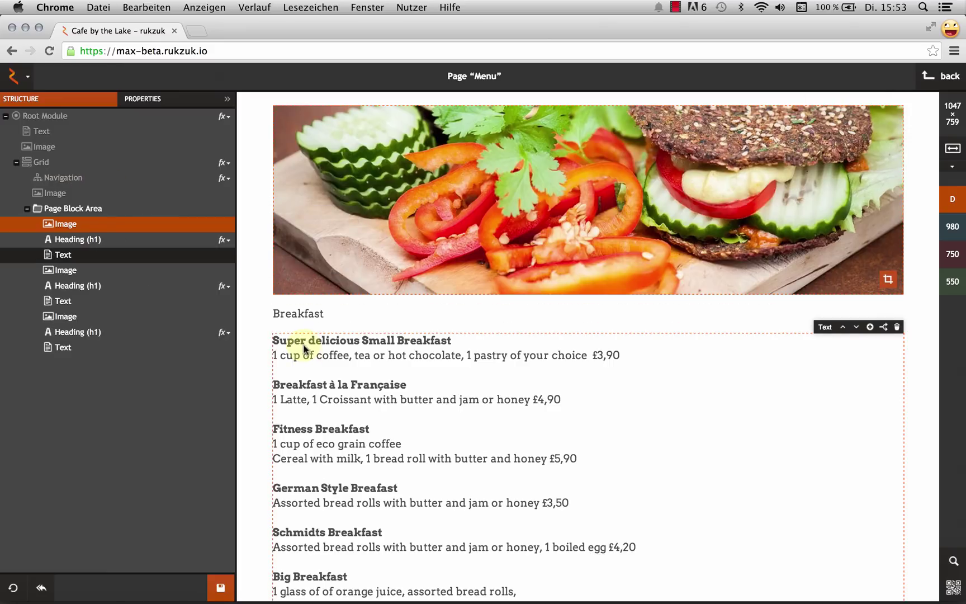
# Select the Breakfast text block, then the vegetable burger Image module above it
pyautogui.click(287, 339)
pyautogui.scroll(3, 302, 345)
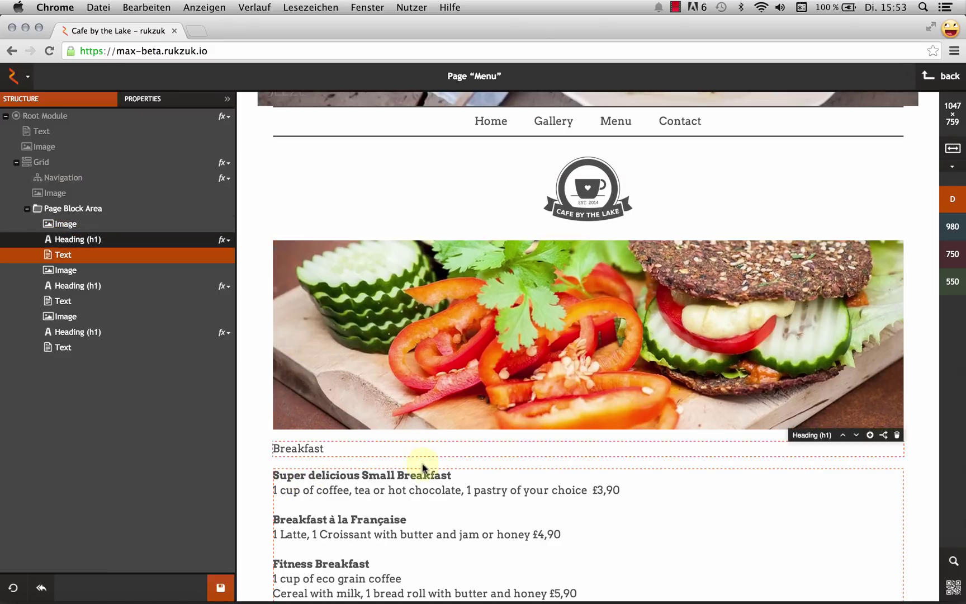
pyautogui.scroll(-1, 564, 233)
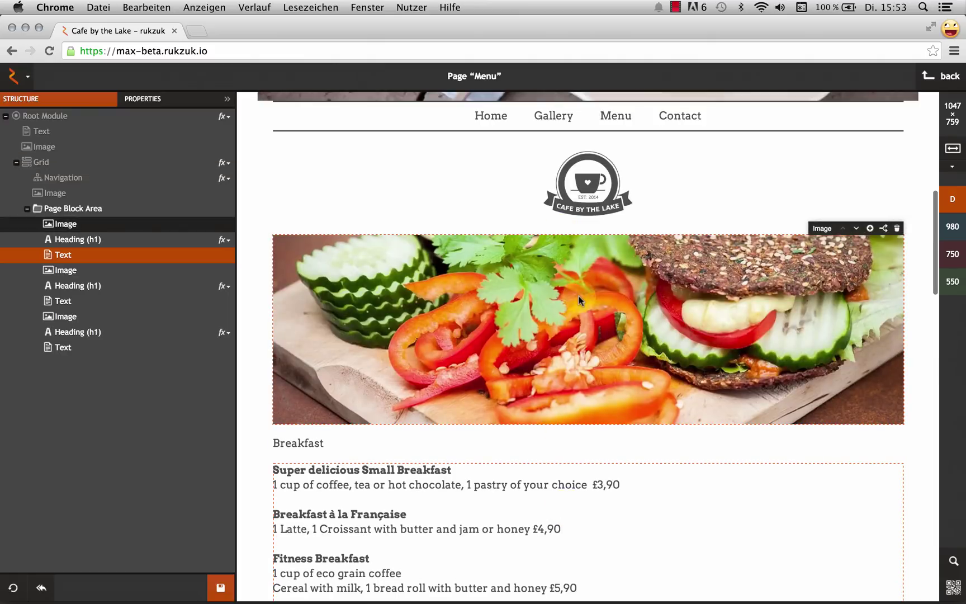
pyautogui.click(544, 345)
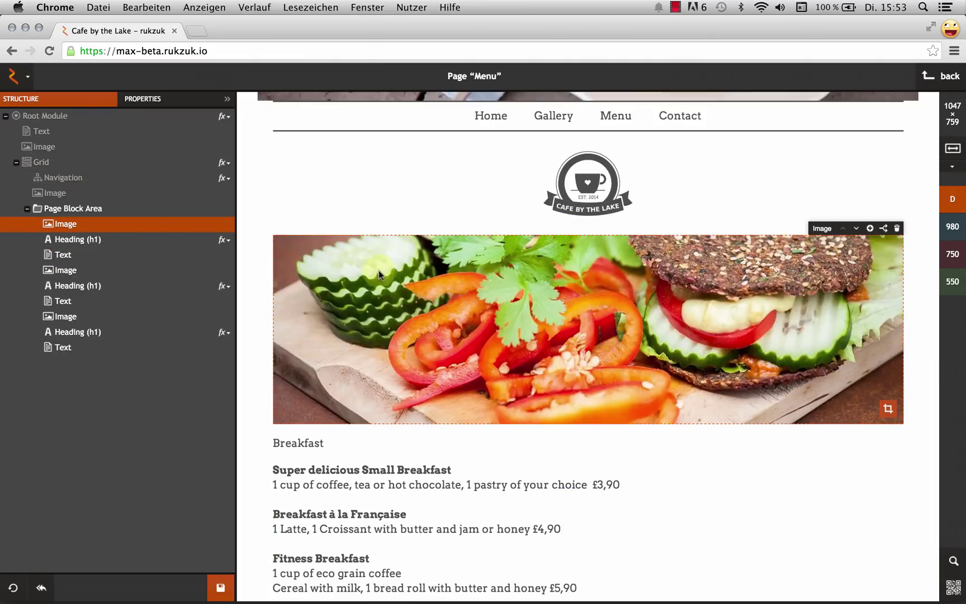
# Swap the Breakfast image to the berry smoothie picture RZ-2302.jpg
pyautogui.click(146, 98)
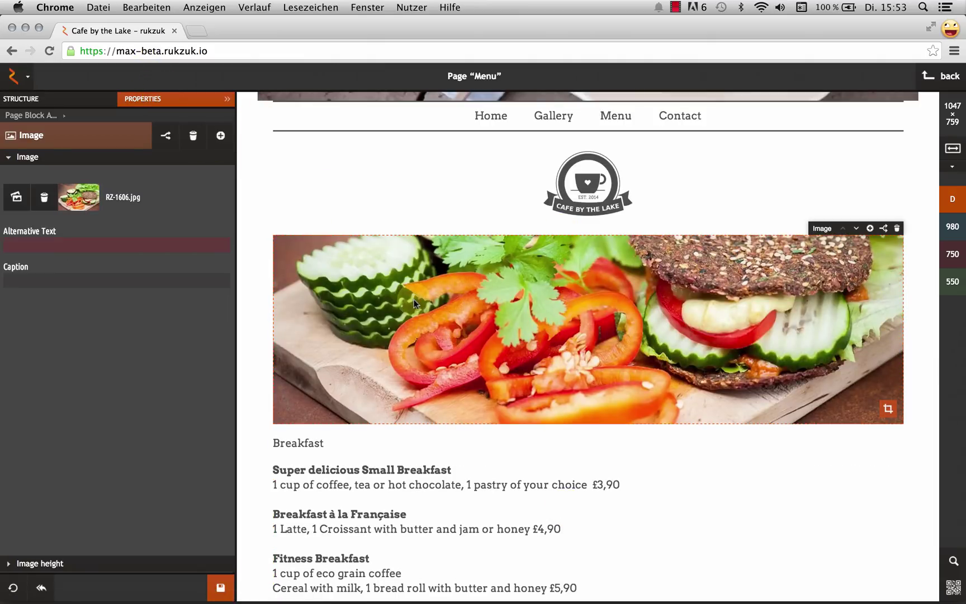
pyautogui.click(18, 195)
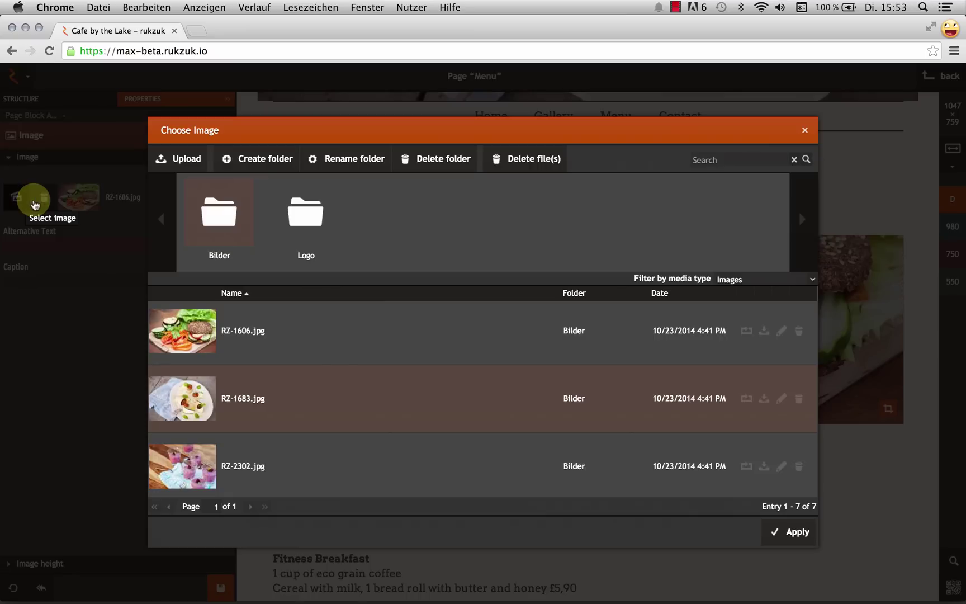
pyautogui.scroll(-1, 353, 464)
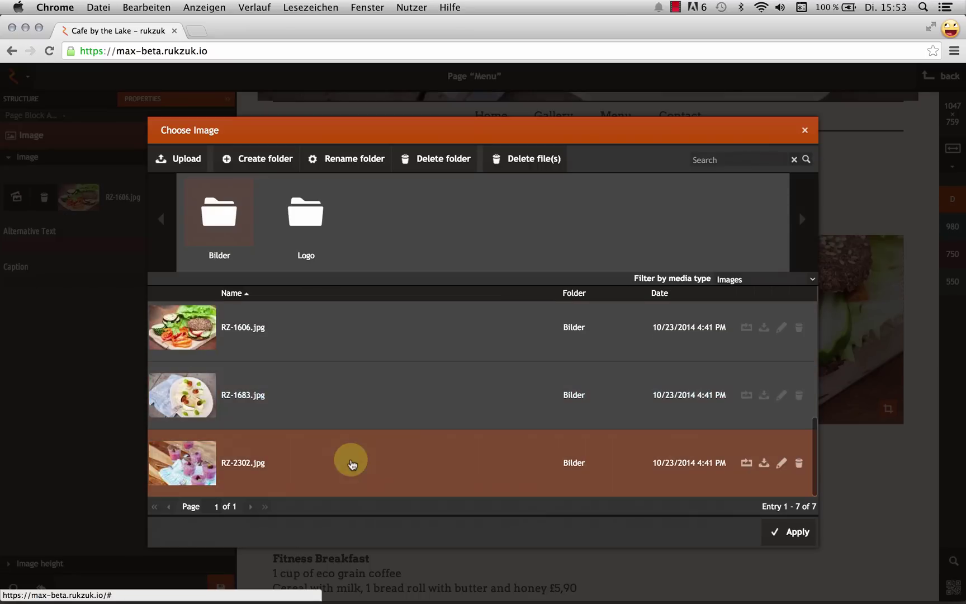
pyautogui.click(353, 464)
pyautogui.click(788, 531)
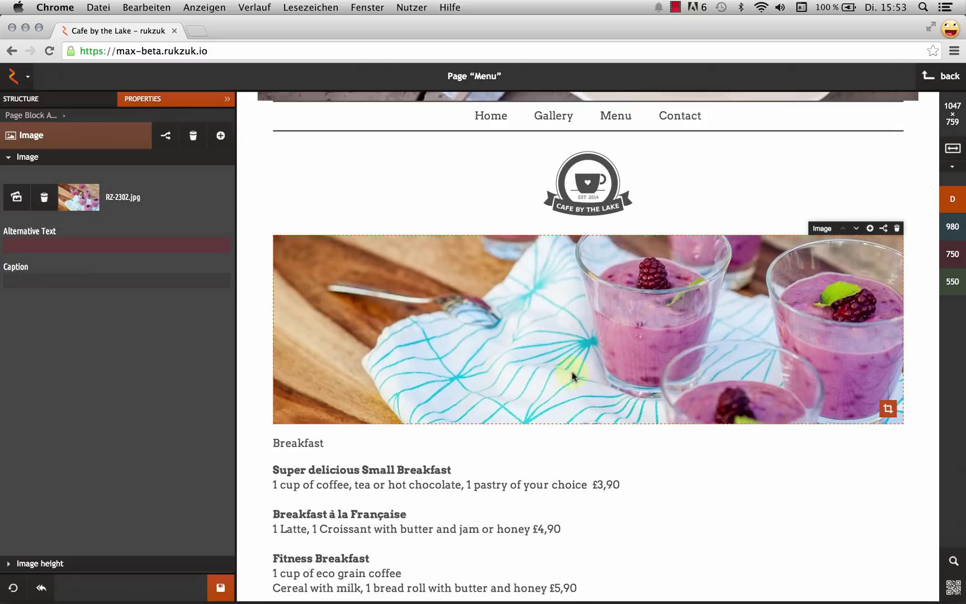
pyautogui.scroll(-2, 463, 394)
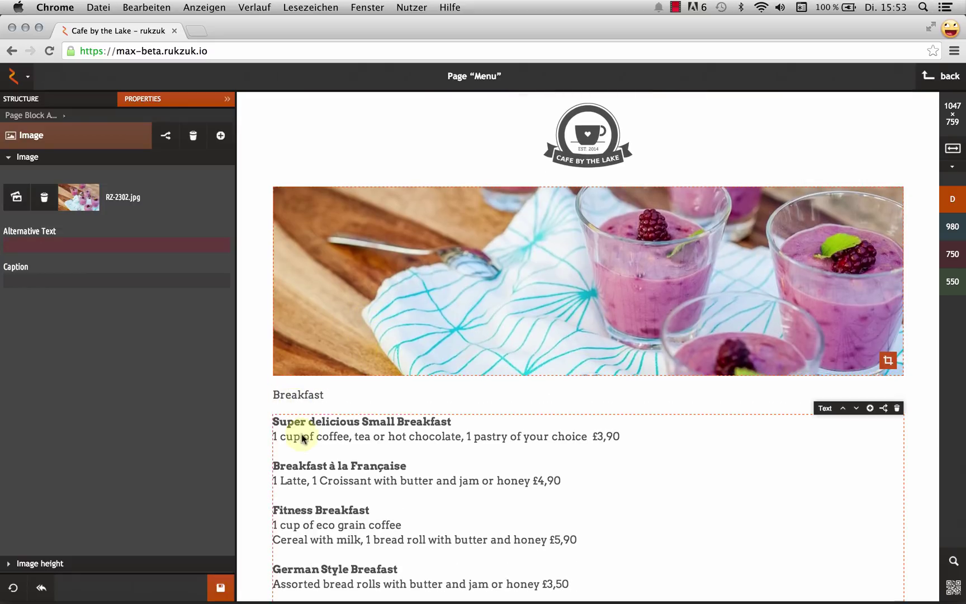
# Shorten the first item to 'Small Breakfast' and save the Menu page
pyautogui.click(319, 423)
pyautogui.doubleClick(346, 421)
pyautogui.press('BackSpace')
pyautogui.press('BackSpace')
pyautogui.press('BackSpace')
pyautogui.press('BackSpace')
pyautogui.press('BackSpace')
pyautogui.press('BackSpace')
pyautogui.press('BackSpace')
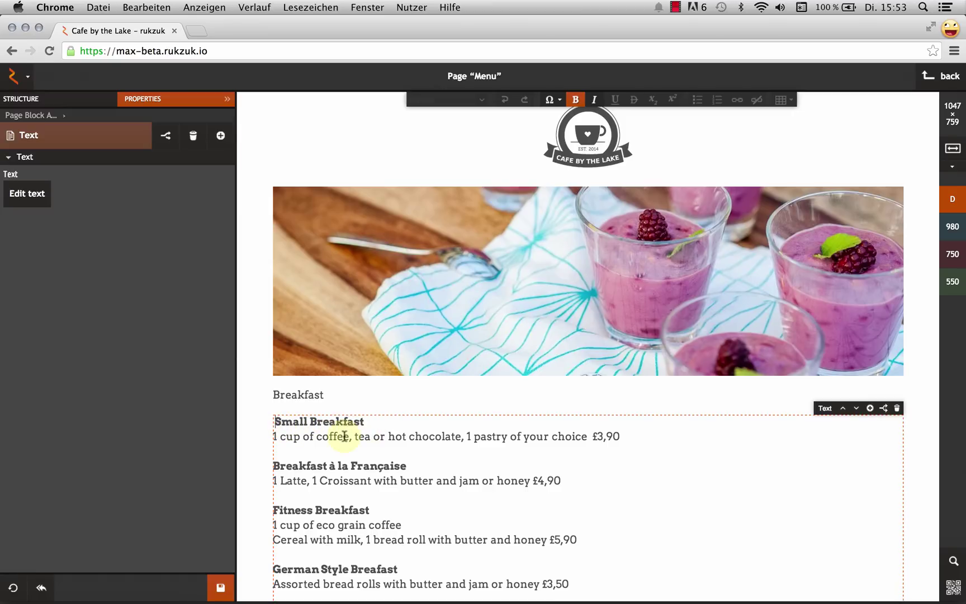
pyautogui.click(302, 394)
pyautogui.scroll(-3, 653, 150)
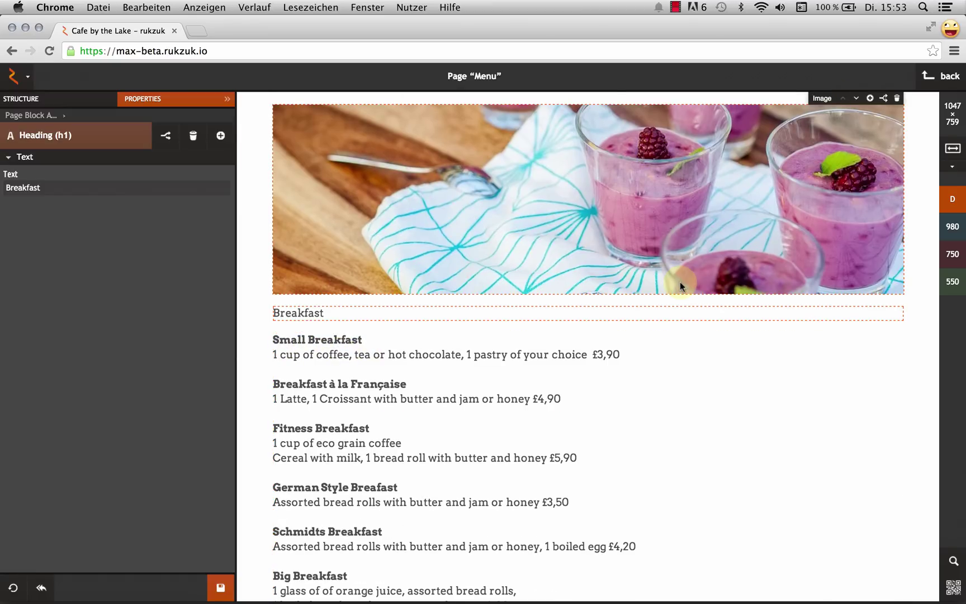
pyautogui.click(226, 587)
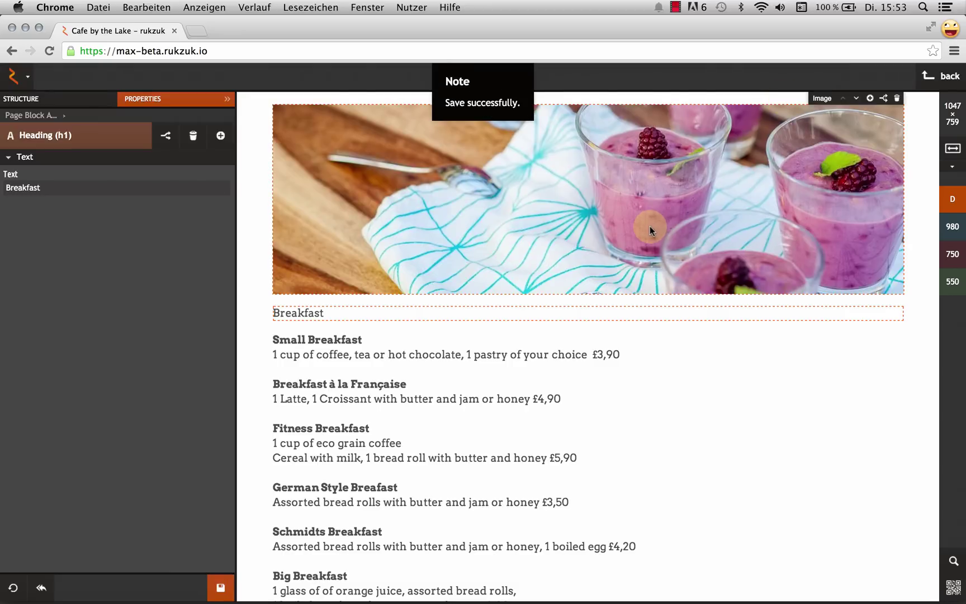